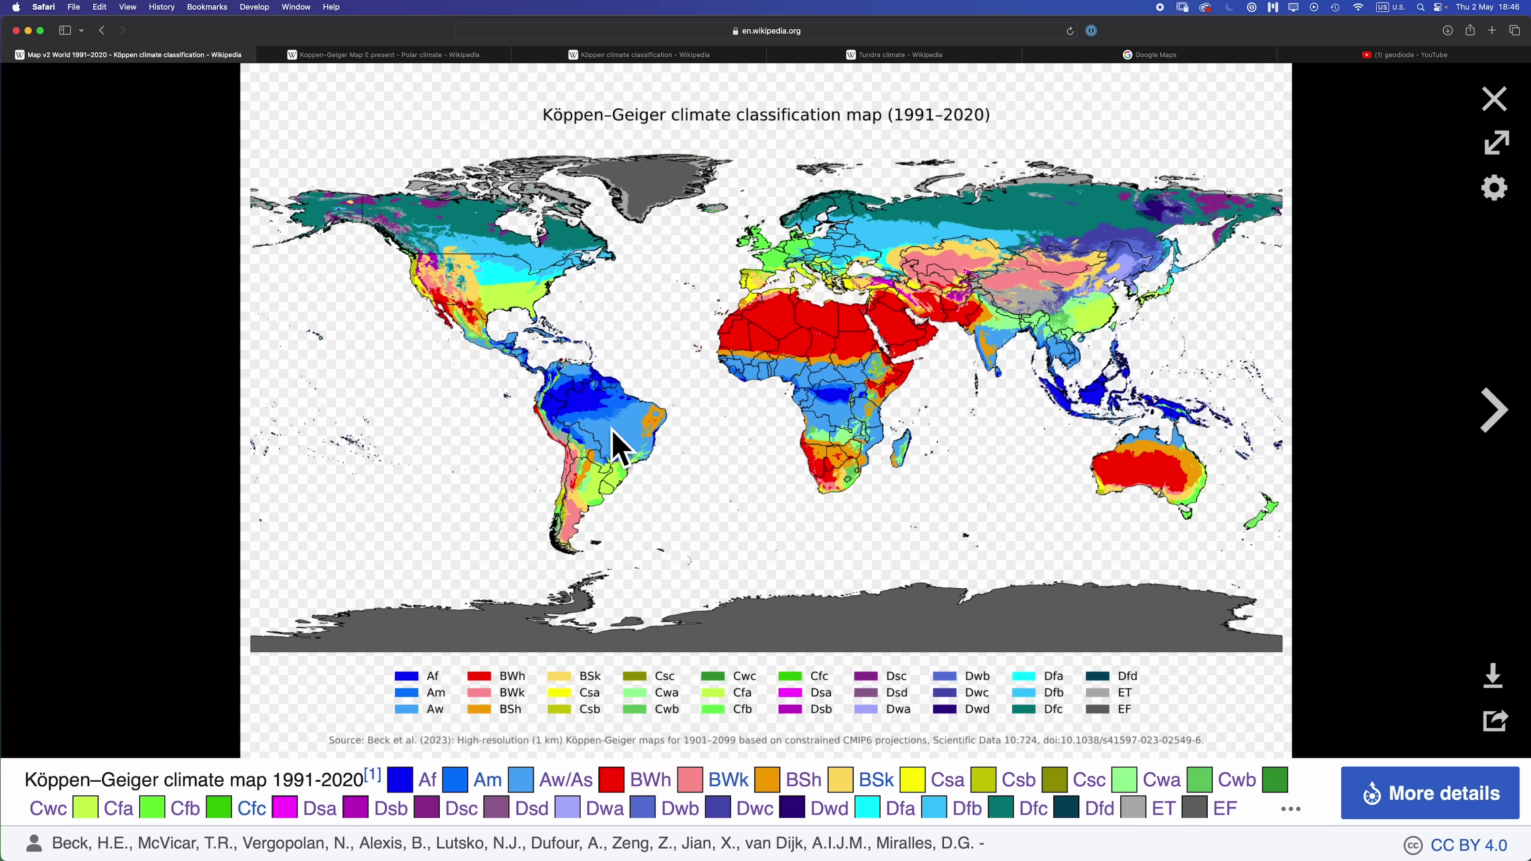
Flip from the 1991–2020 Köppen map to the polar climate map, then to Google Maps over Greenland
key("ctrl+Tab")
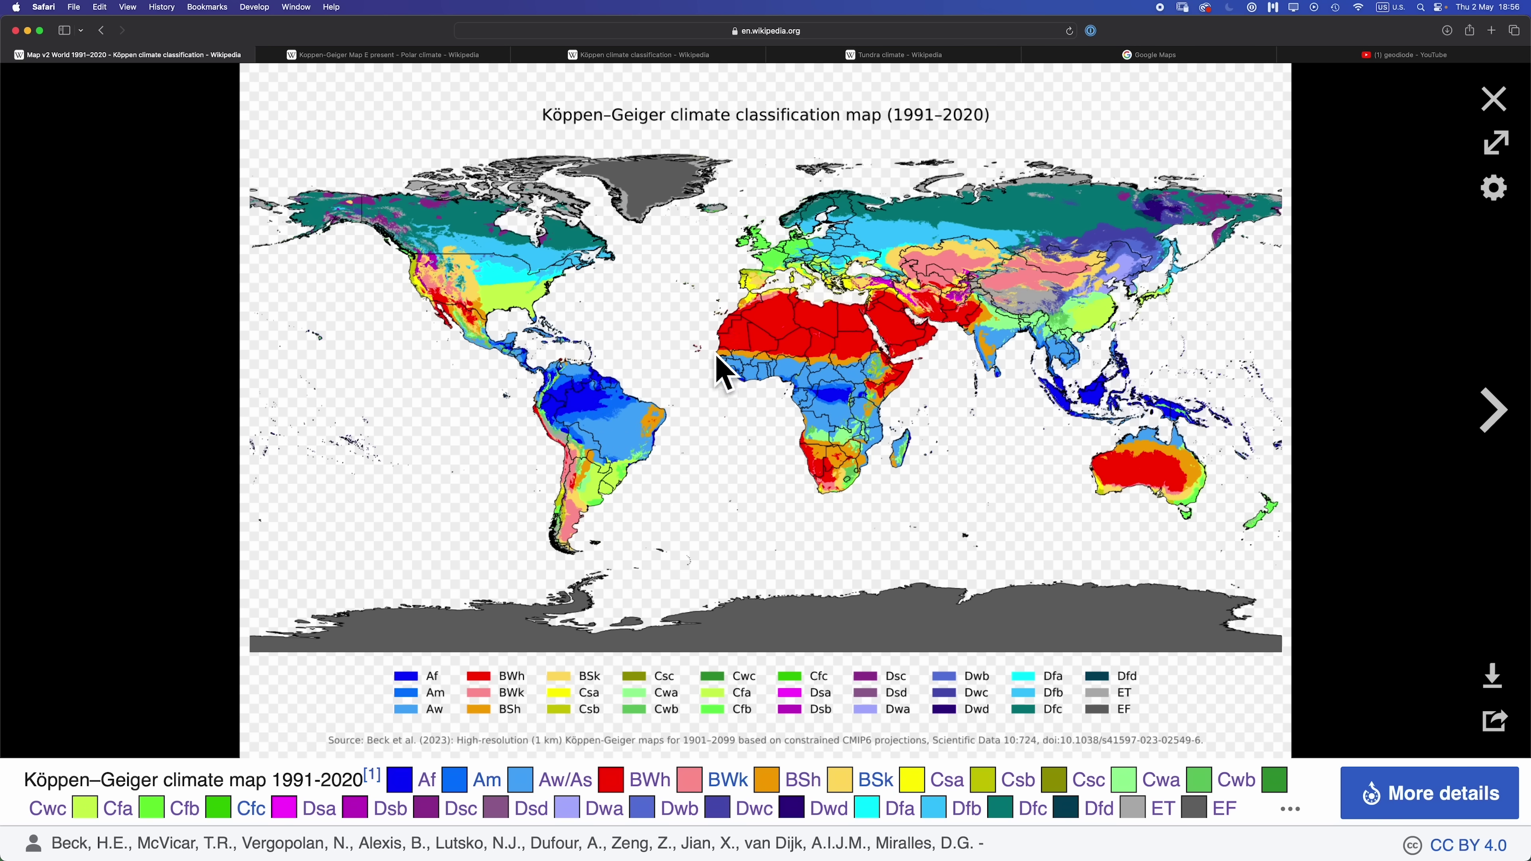
key("ctrl+Tab")
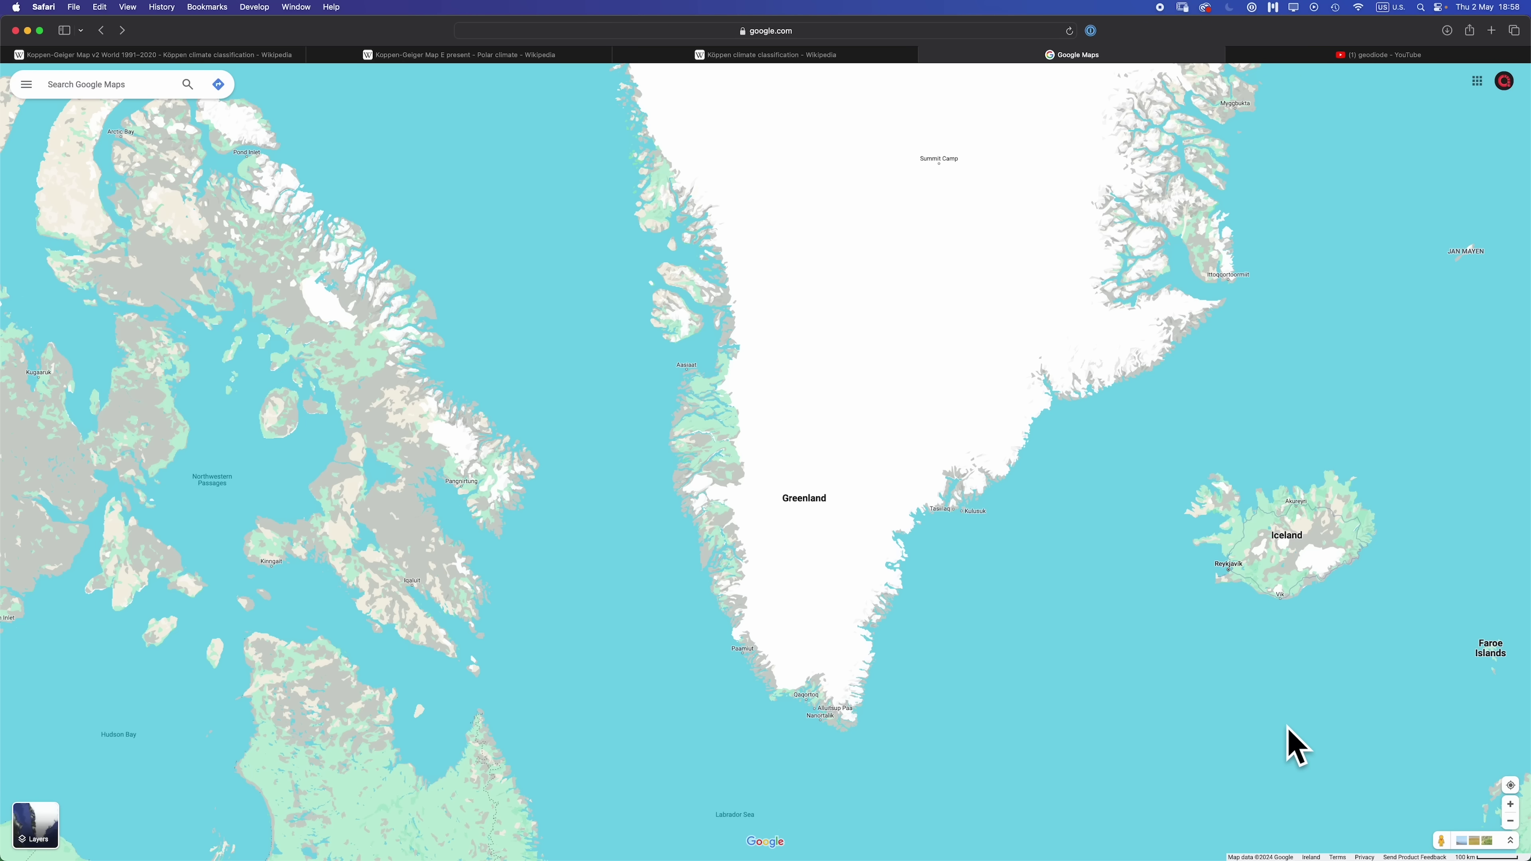
Zoom into Kangerlussuaq and turn the tundra Photo Sphere toward the boulder and lake
scroll(704, 464, "up", 5)
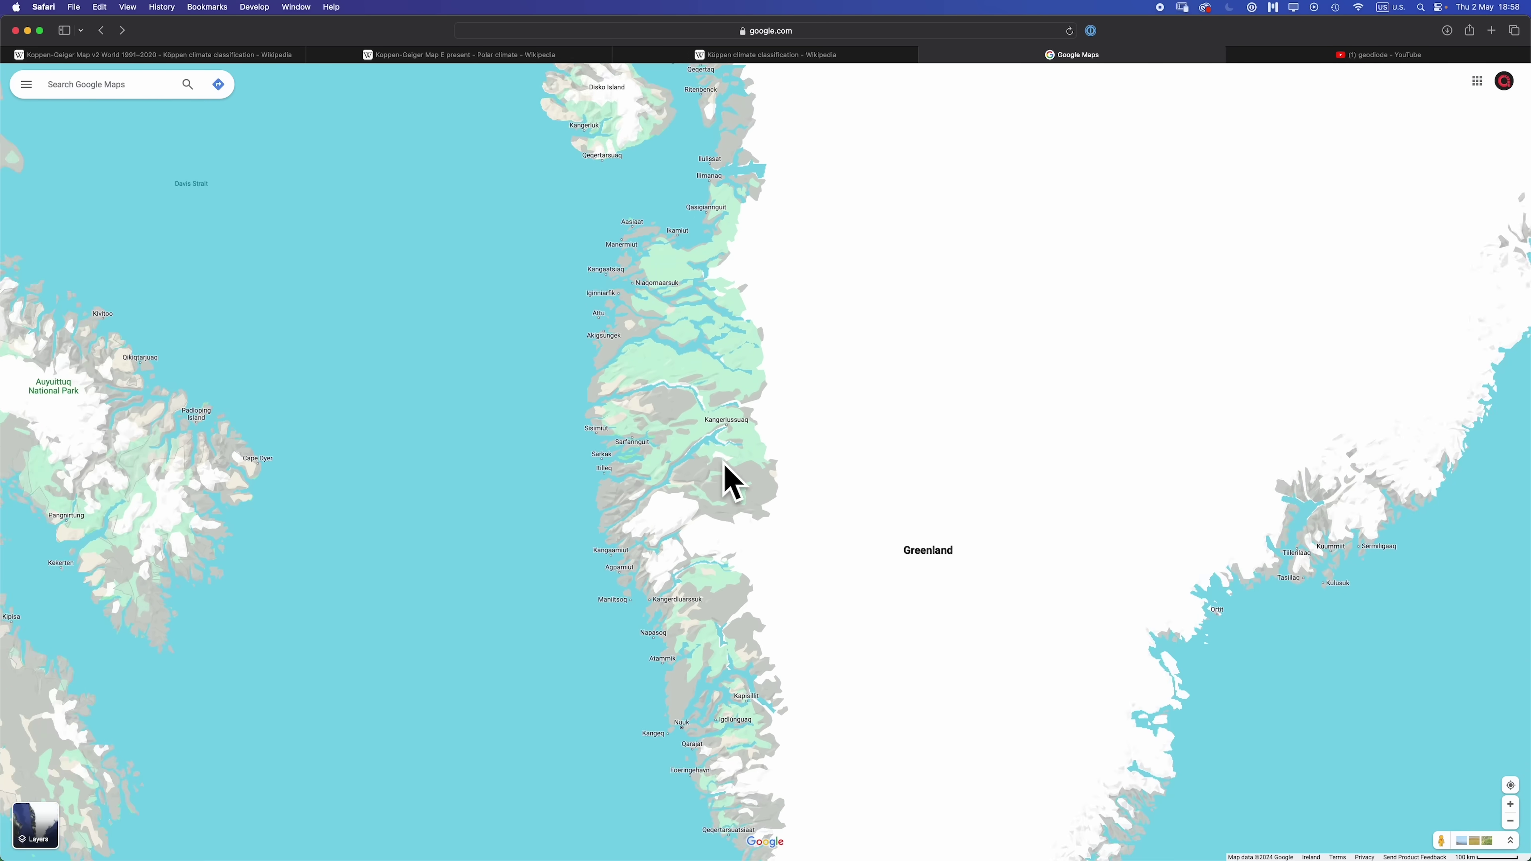
scroll(731, 482, "up", 10)
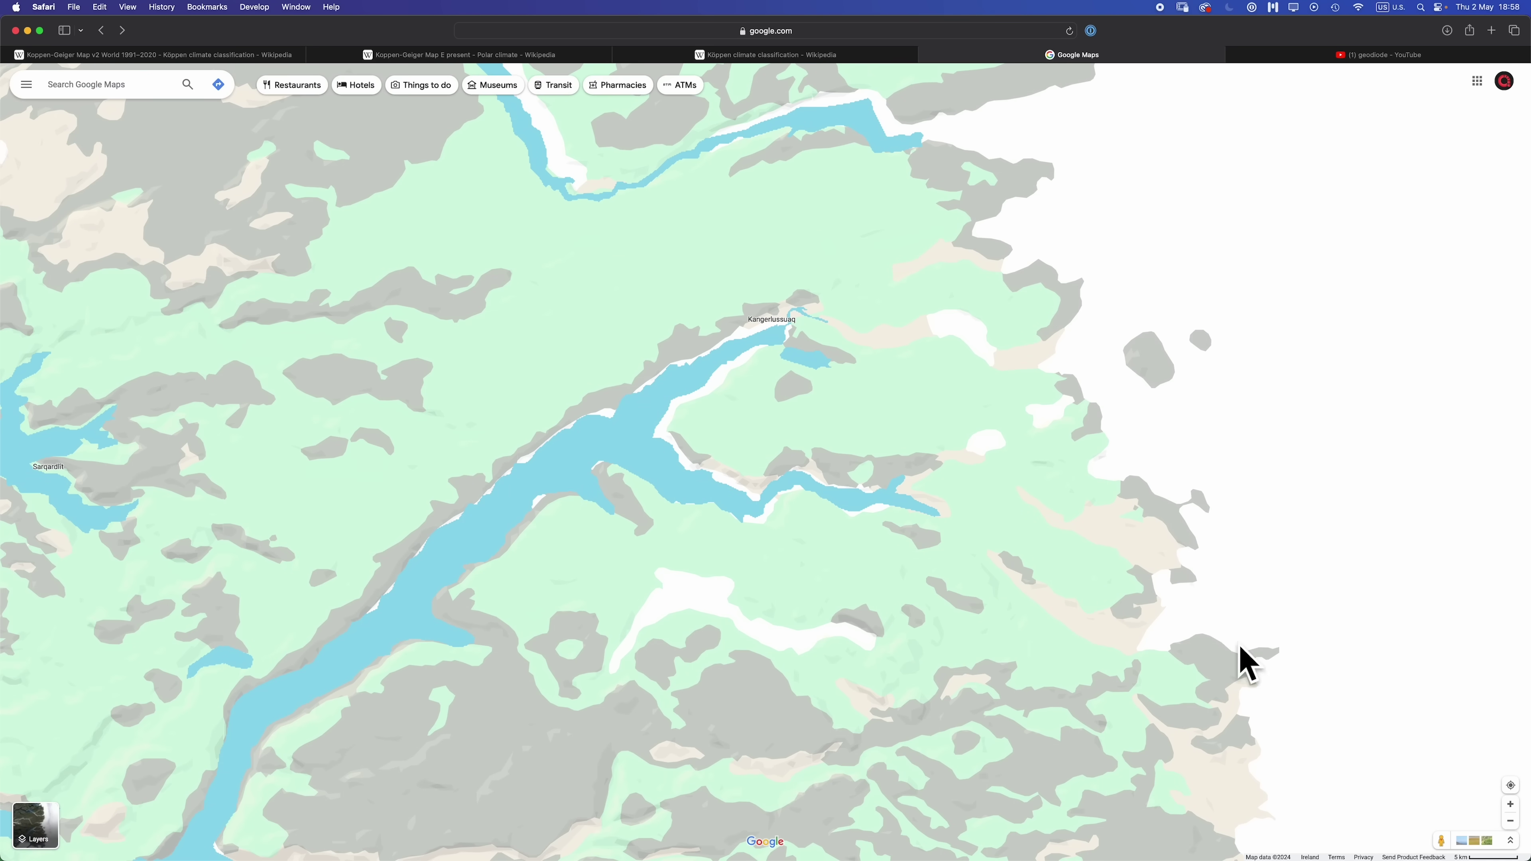
left_click_drag(1438, 846, 754, 326)
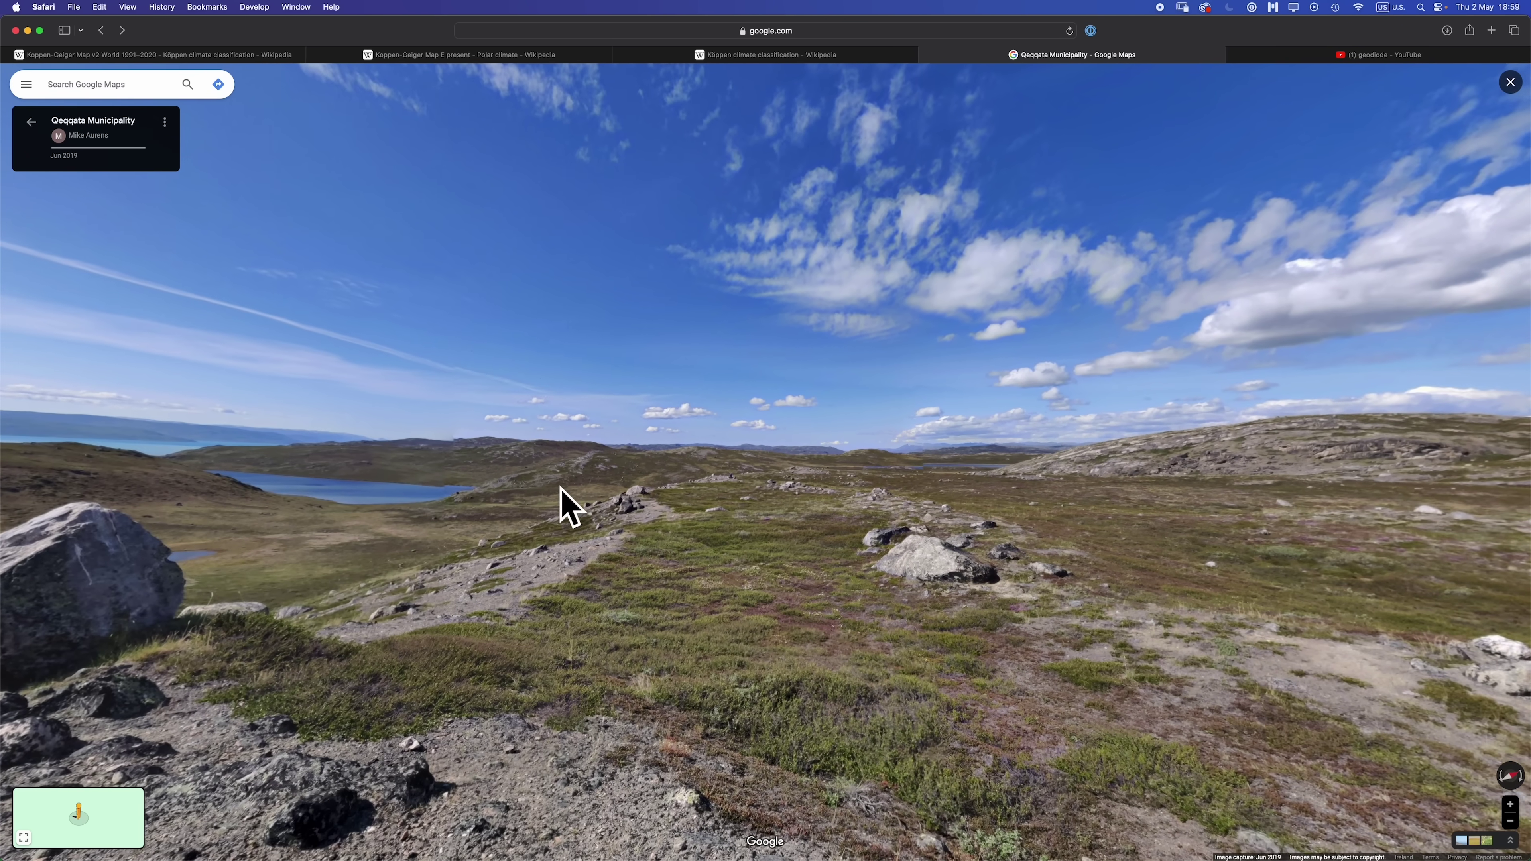
left_click_drag(554, 503, 976, 497)
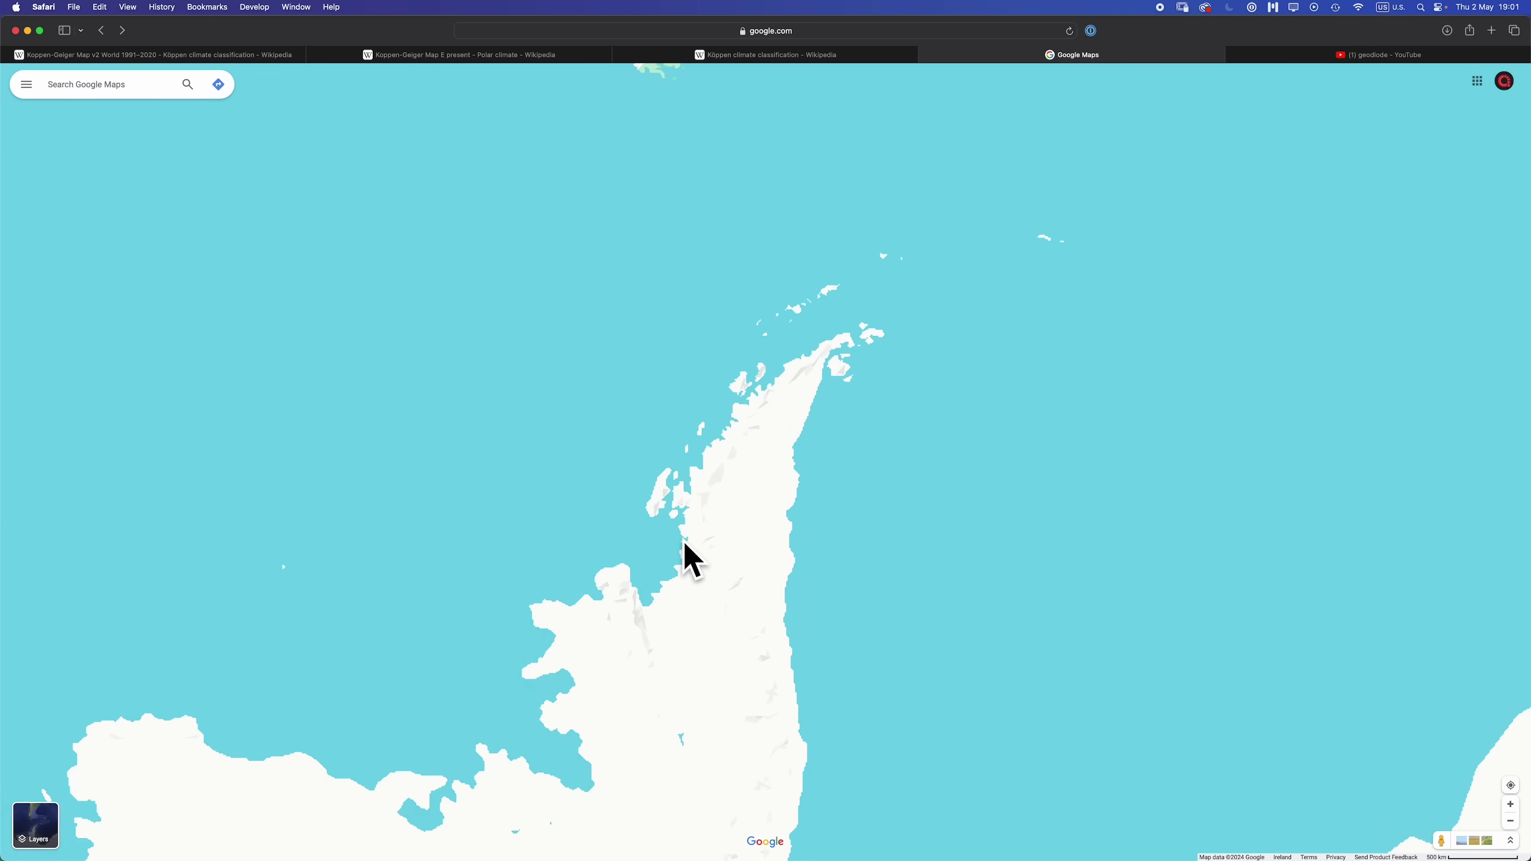
Open the Antarctic base's Street View photo and look around at the red huts and mountains
scroll(683, 540, "up", 5)
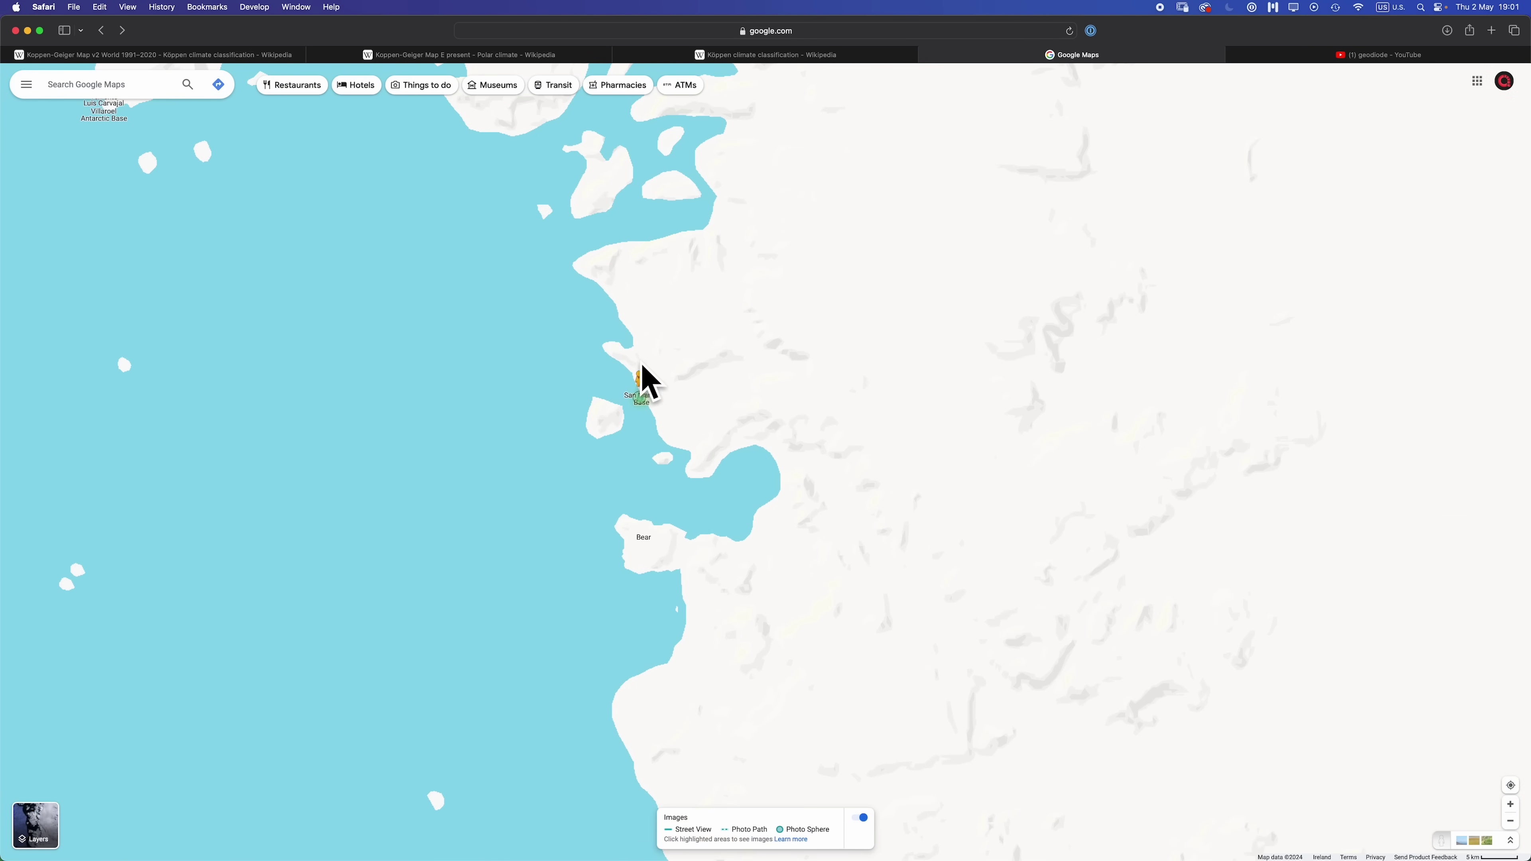
left_click(643, 368)
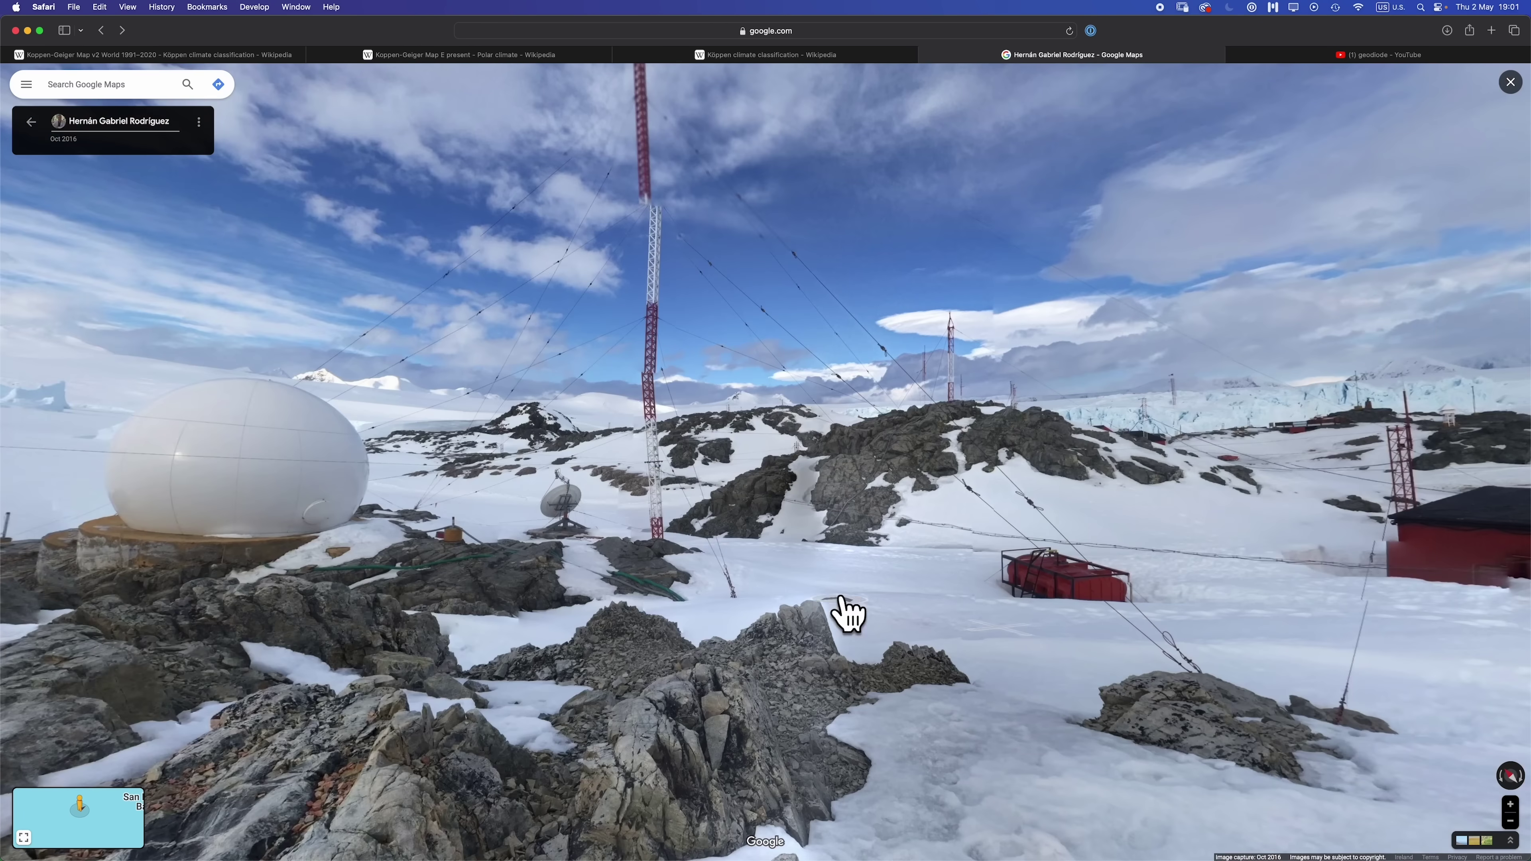
key("Right")
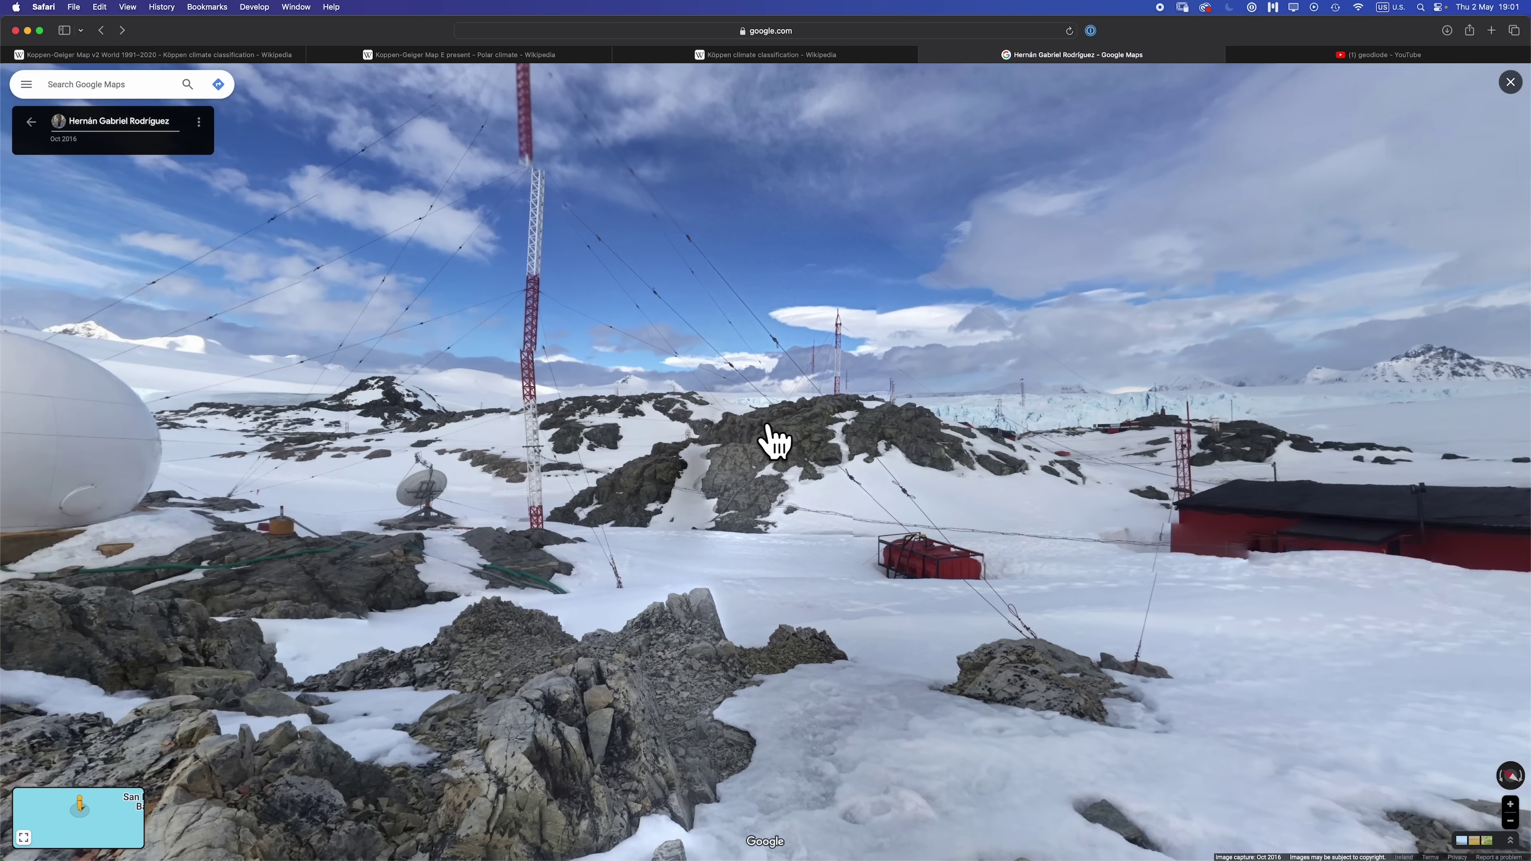
key("Up")
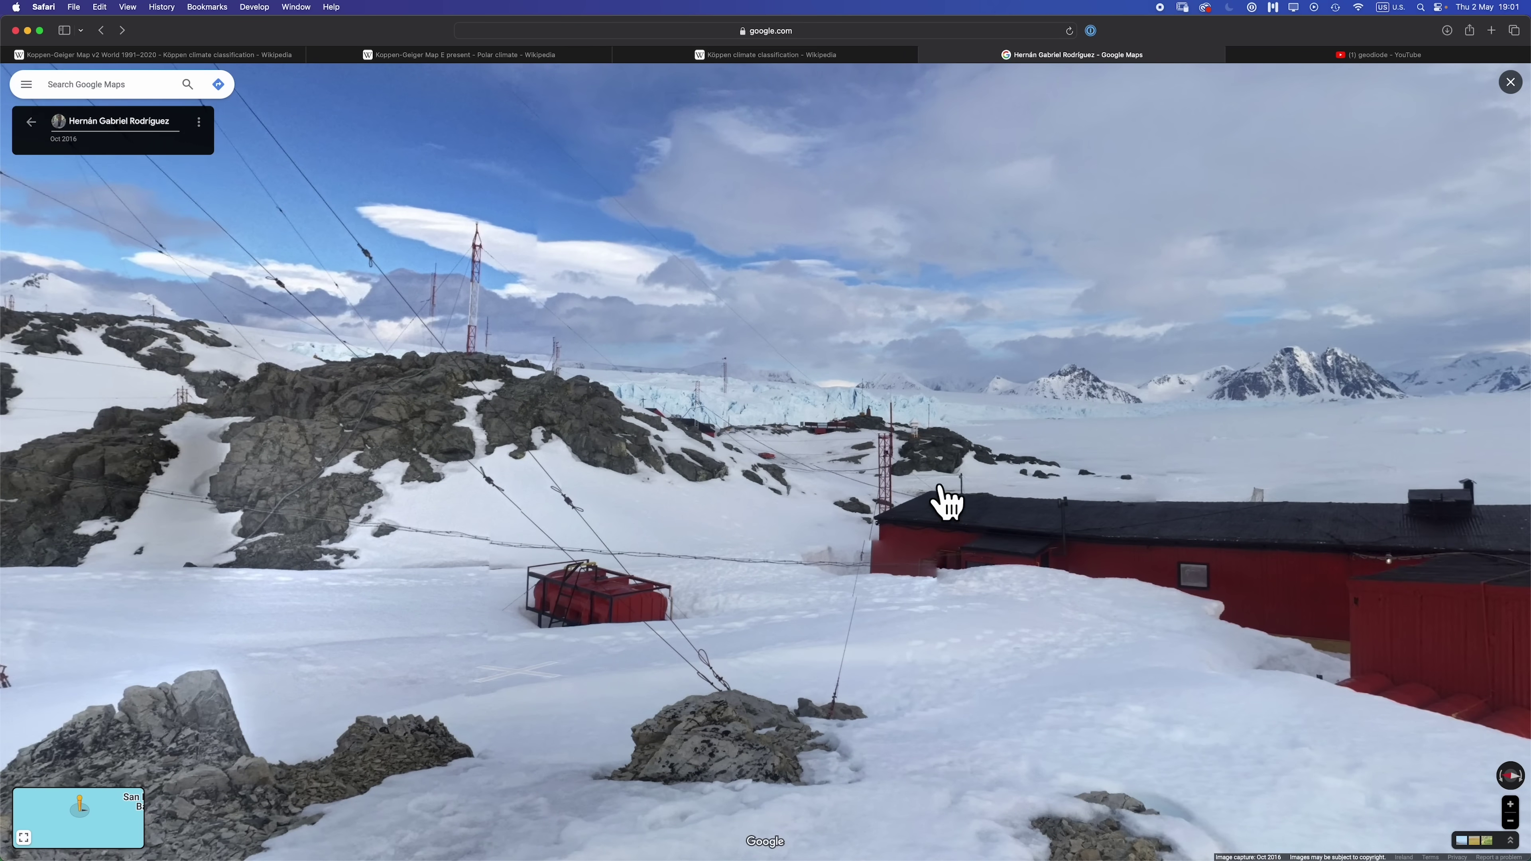
key("Right")
key("Right")
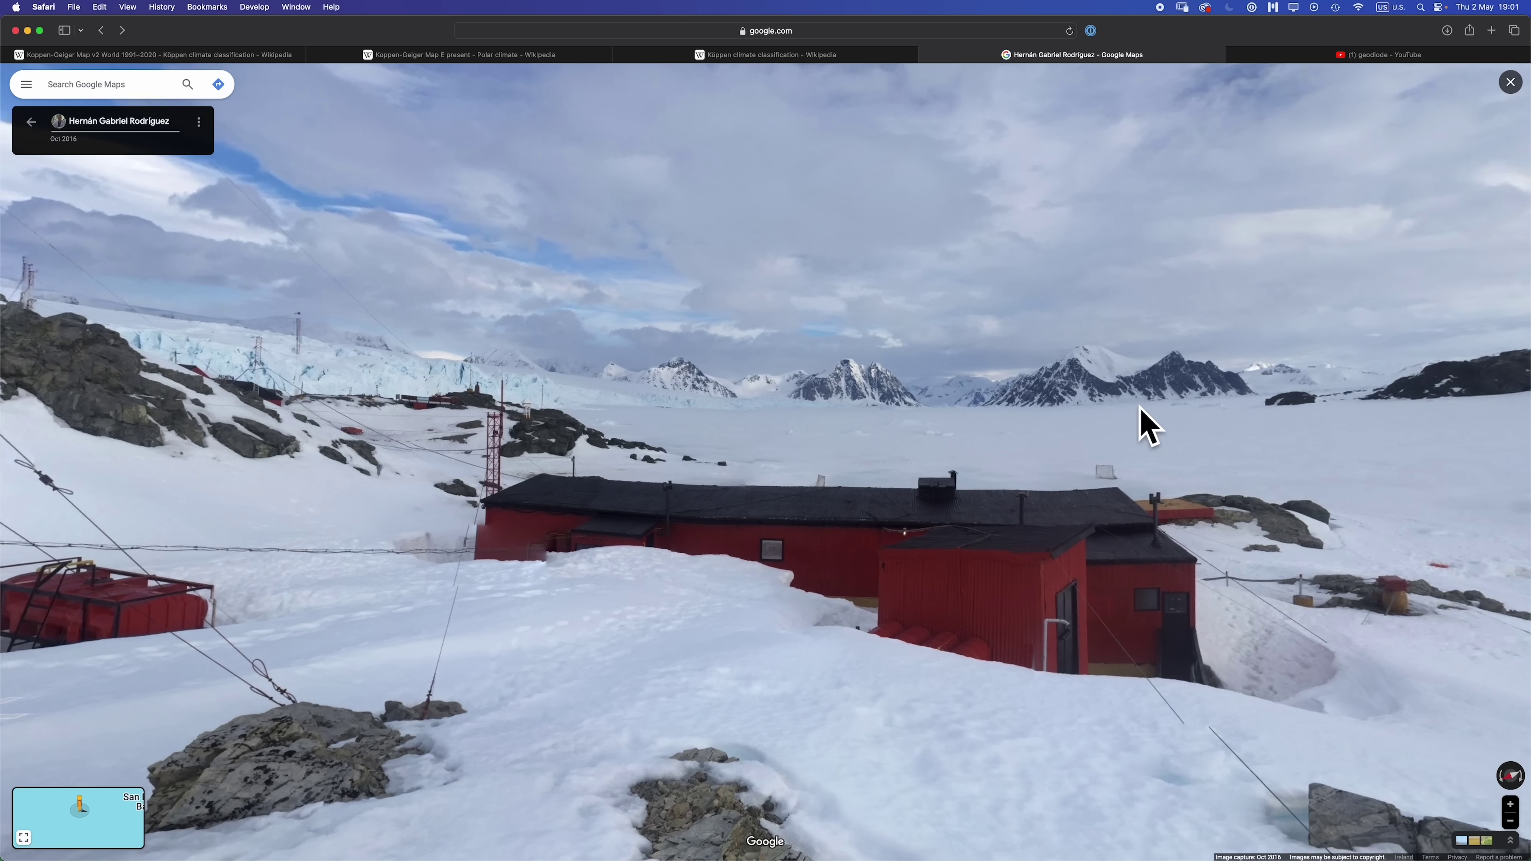
key("Right")
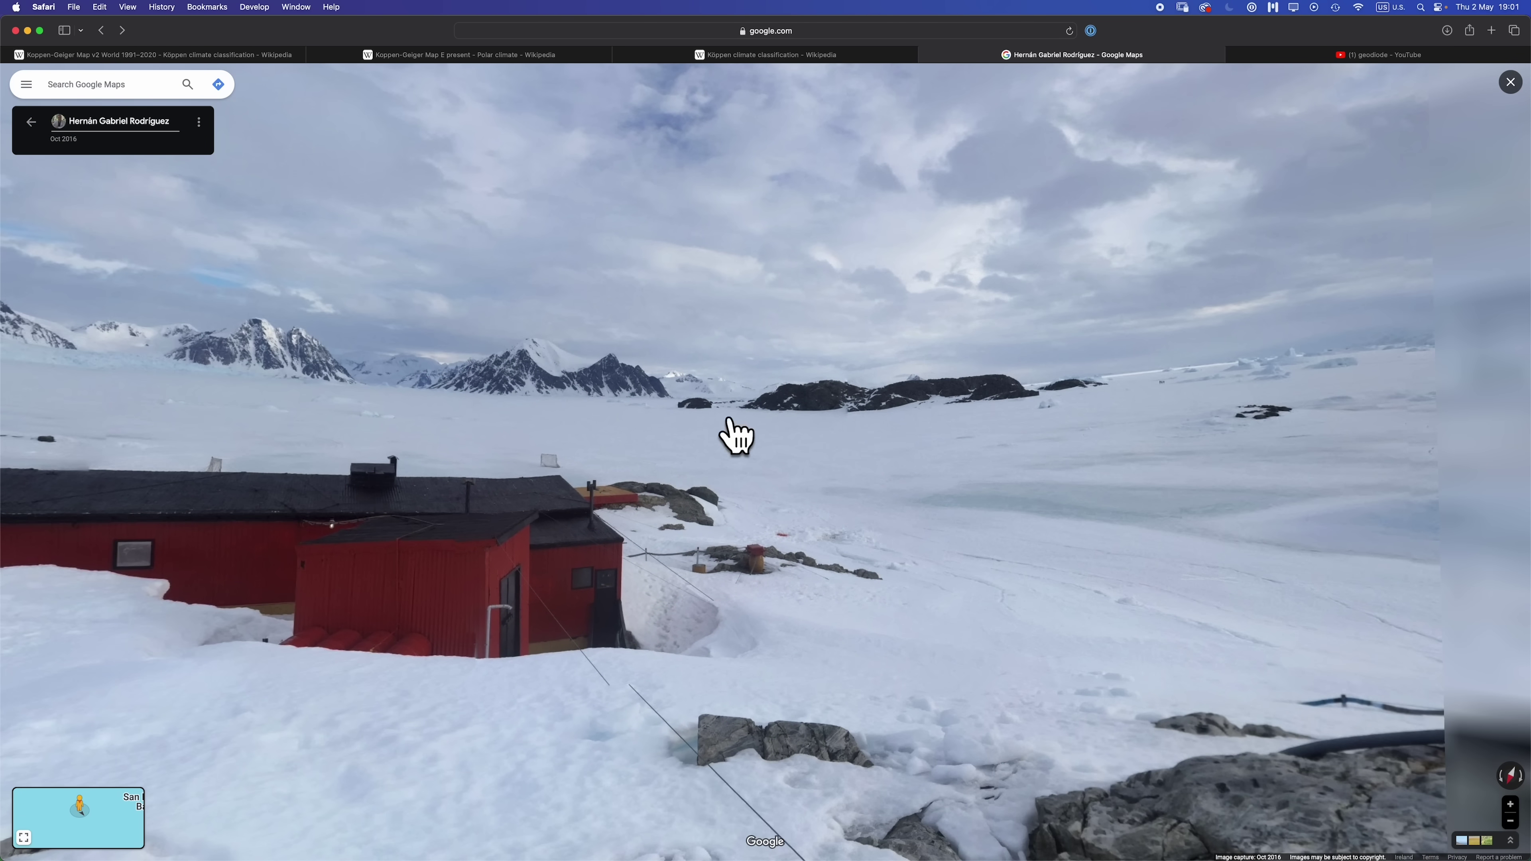
key("Left")
left_click_drag(926, 432, 1128, 421)
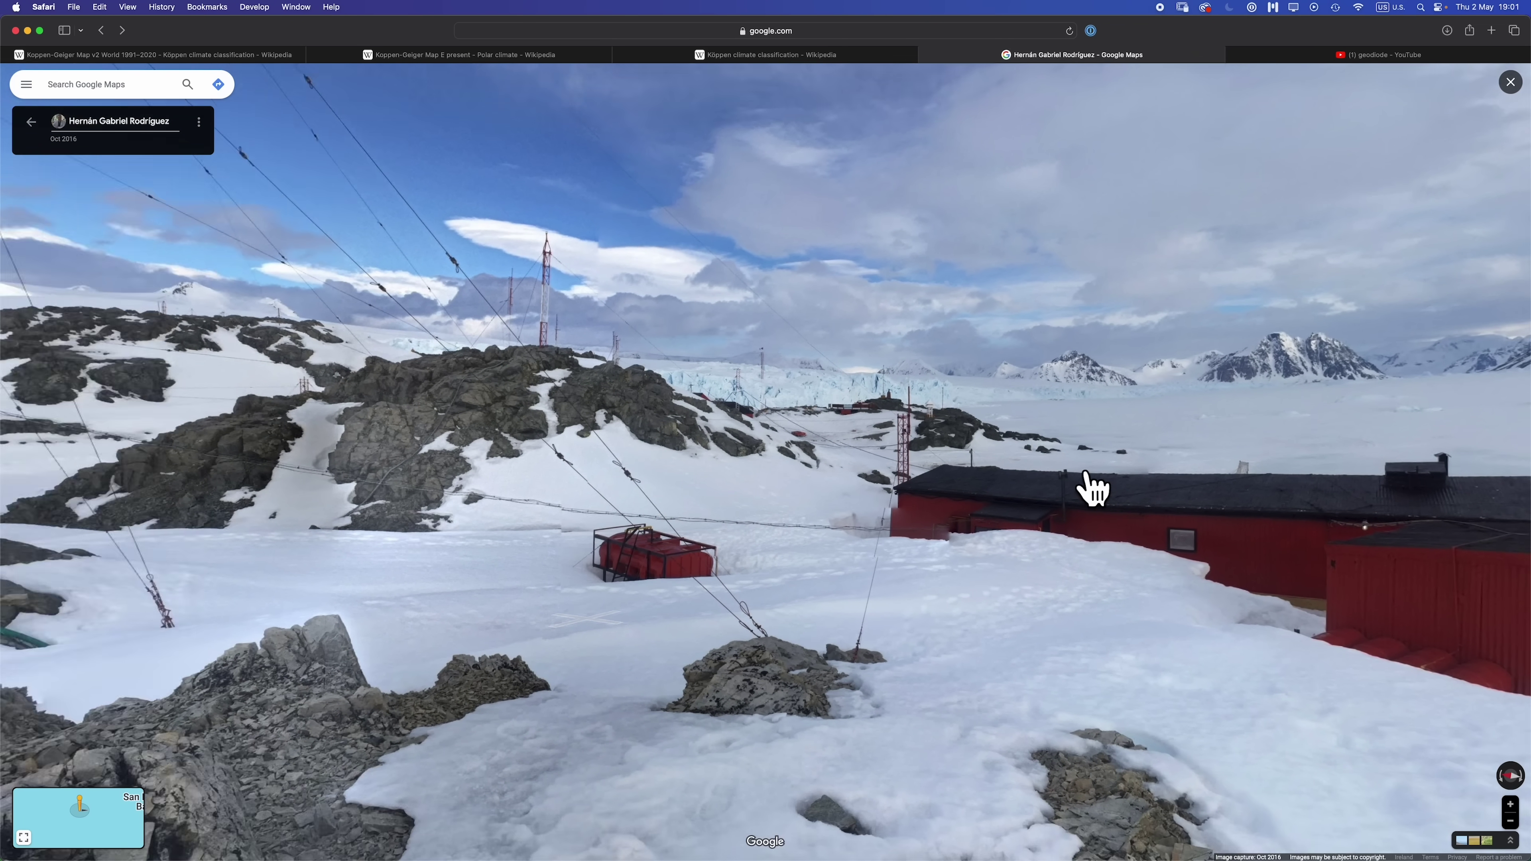
left_click_drag(1087, 488, 960, 469)
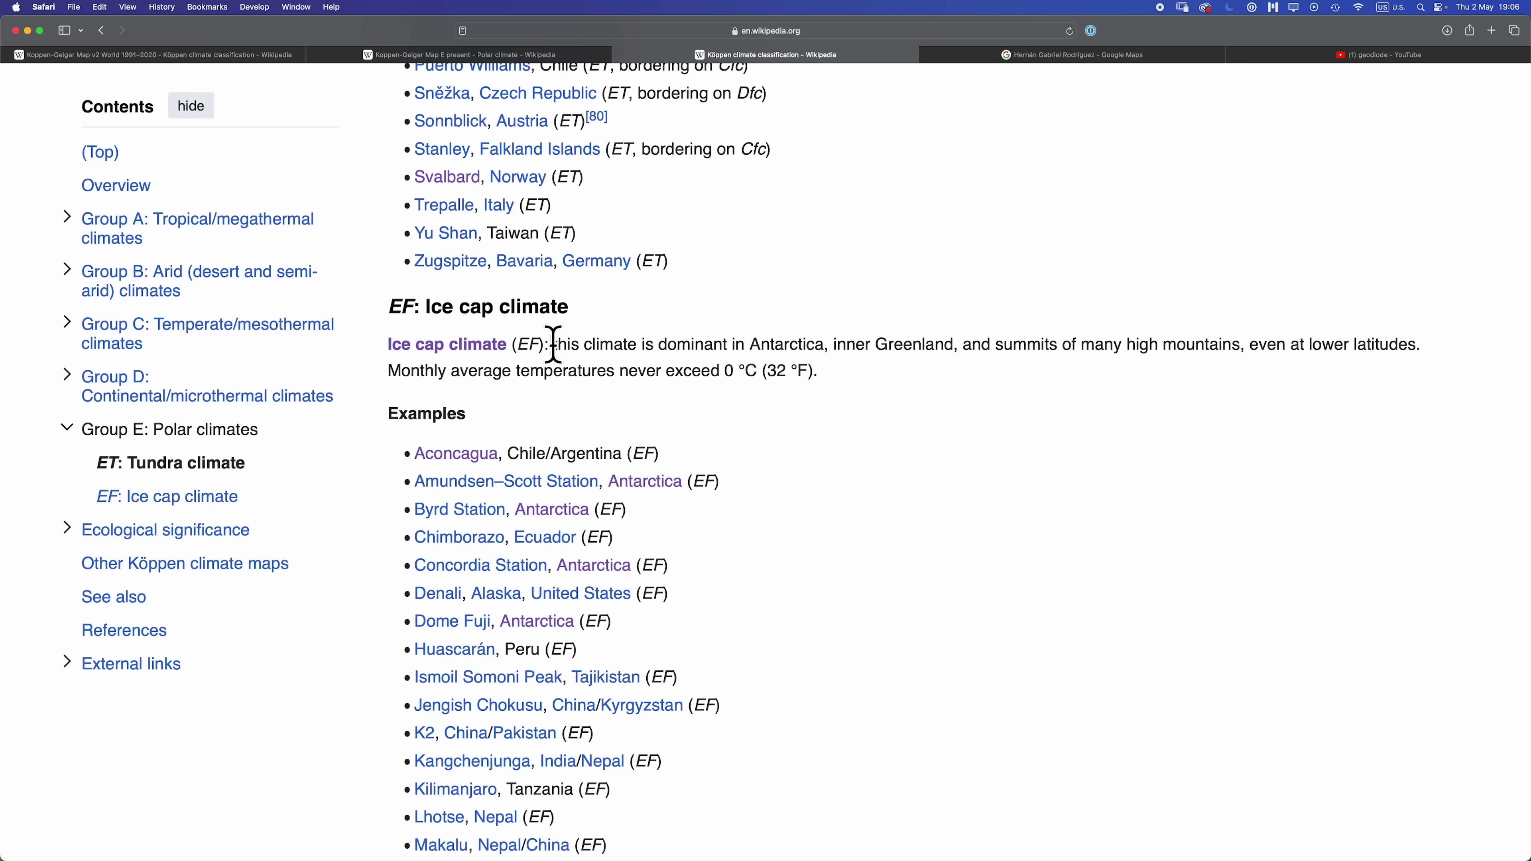
Highlight the EF ice cap description, where no monthly average exceeds 0 °C
left_click_drag(554, 345, 851, 383)
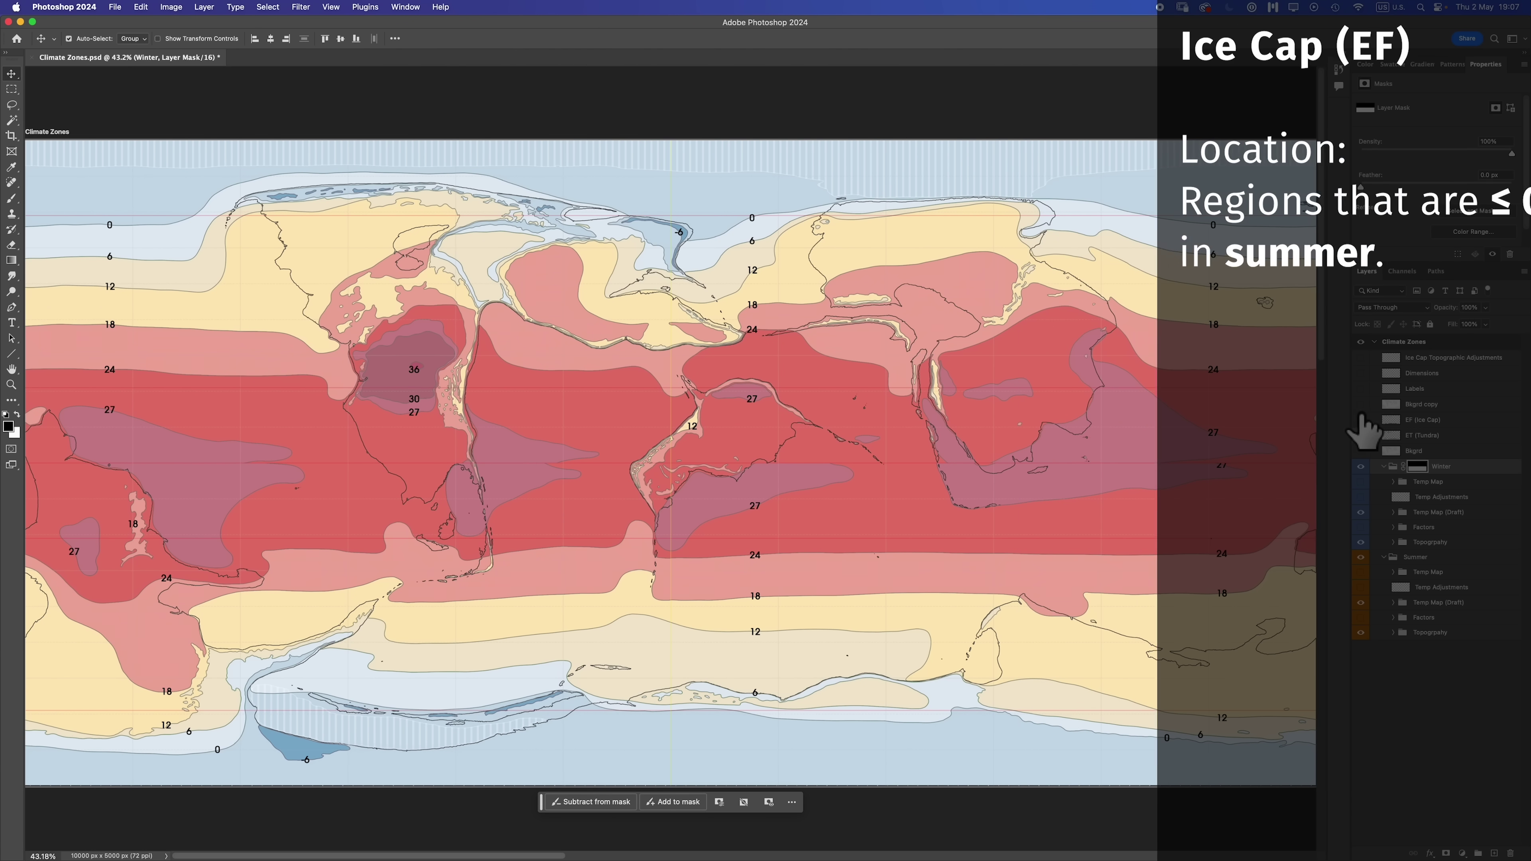
Turn on the EF (Ice Cap) layer and toggle the Summer group to compare seasons
left_click(1360, 419)
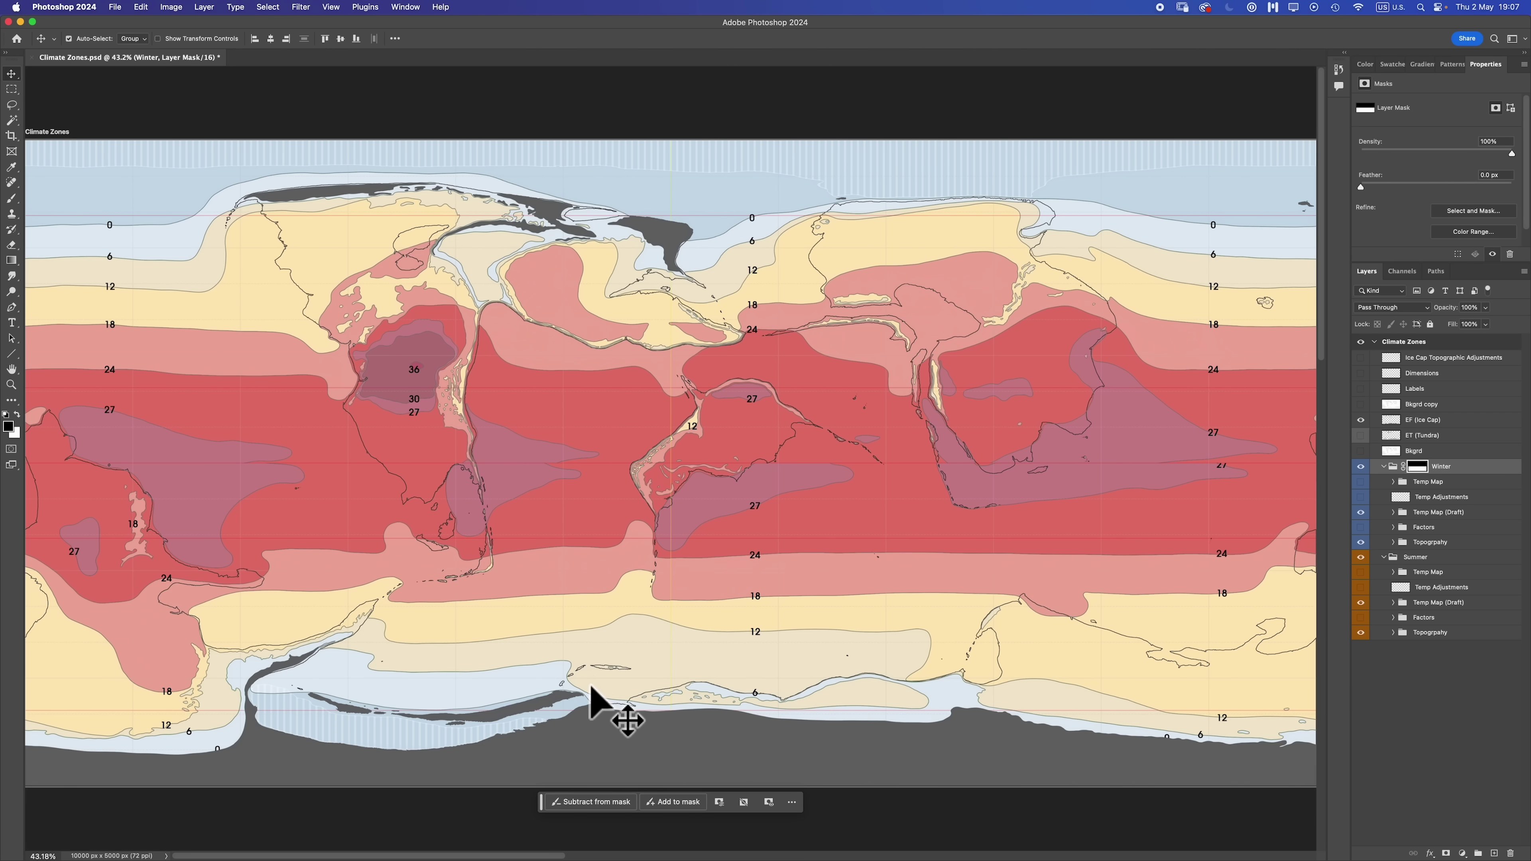
left_click(1361, 557)
left_click(1361, 557)
left_click(1359, 558)
left_click(1360, 558)
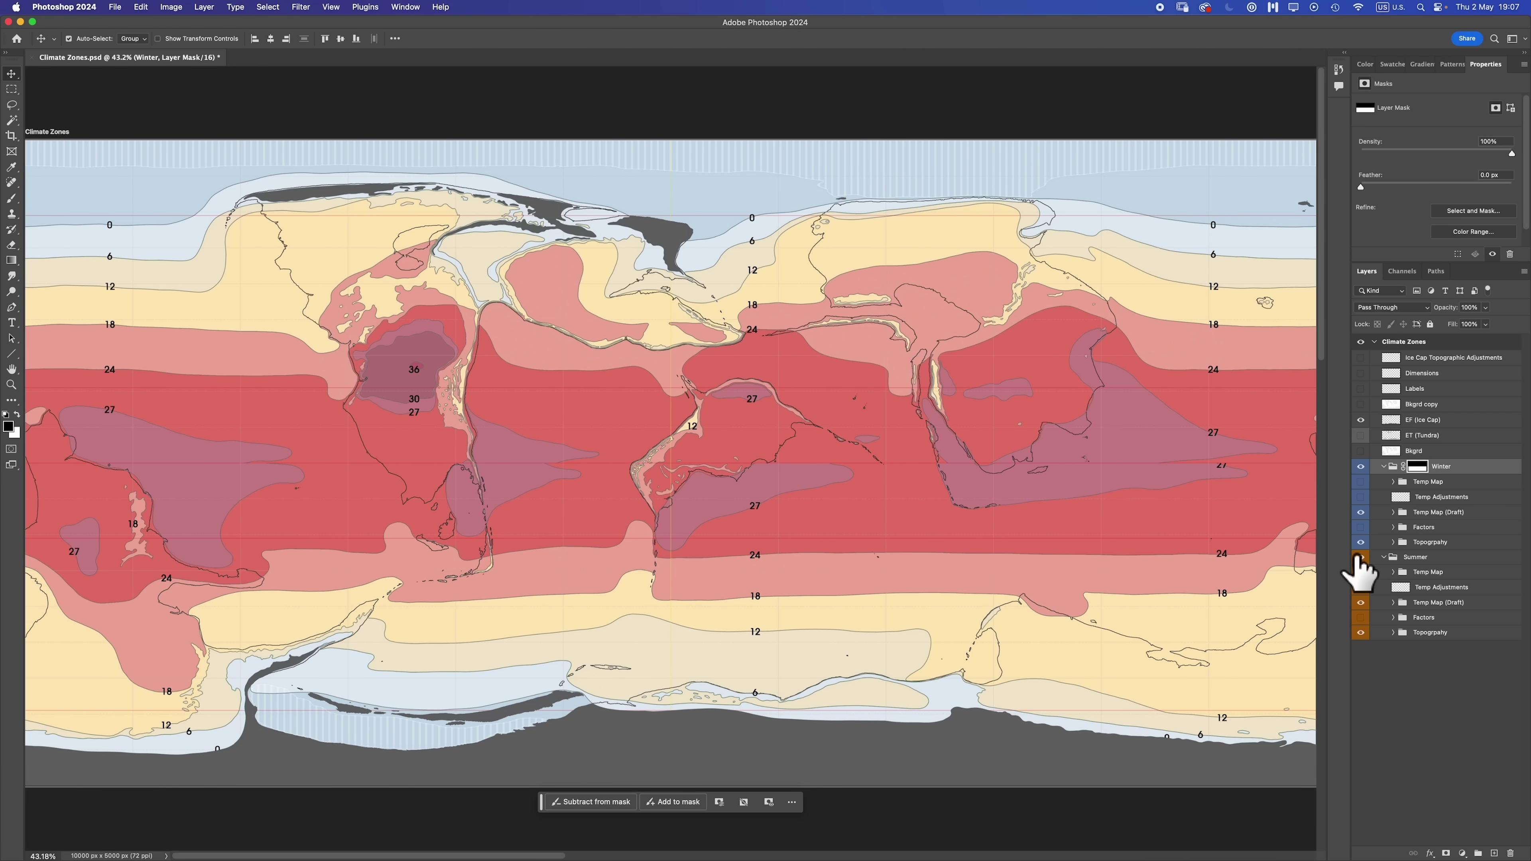
left_click(1359, 558)
left_click(1359, 558)
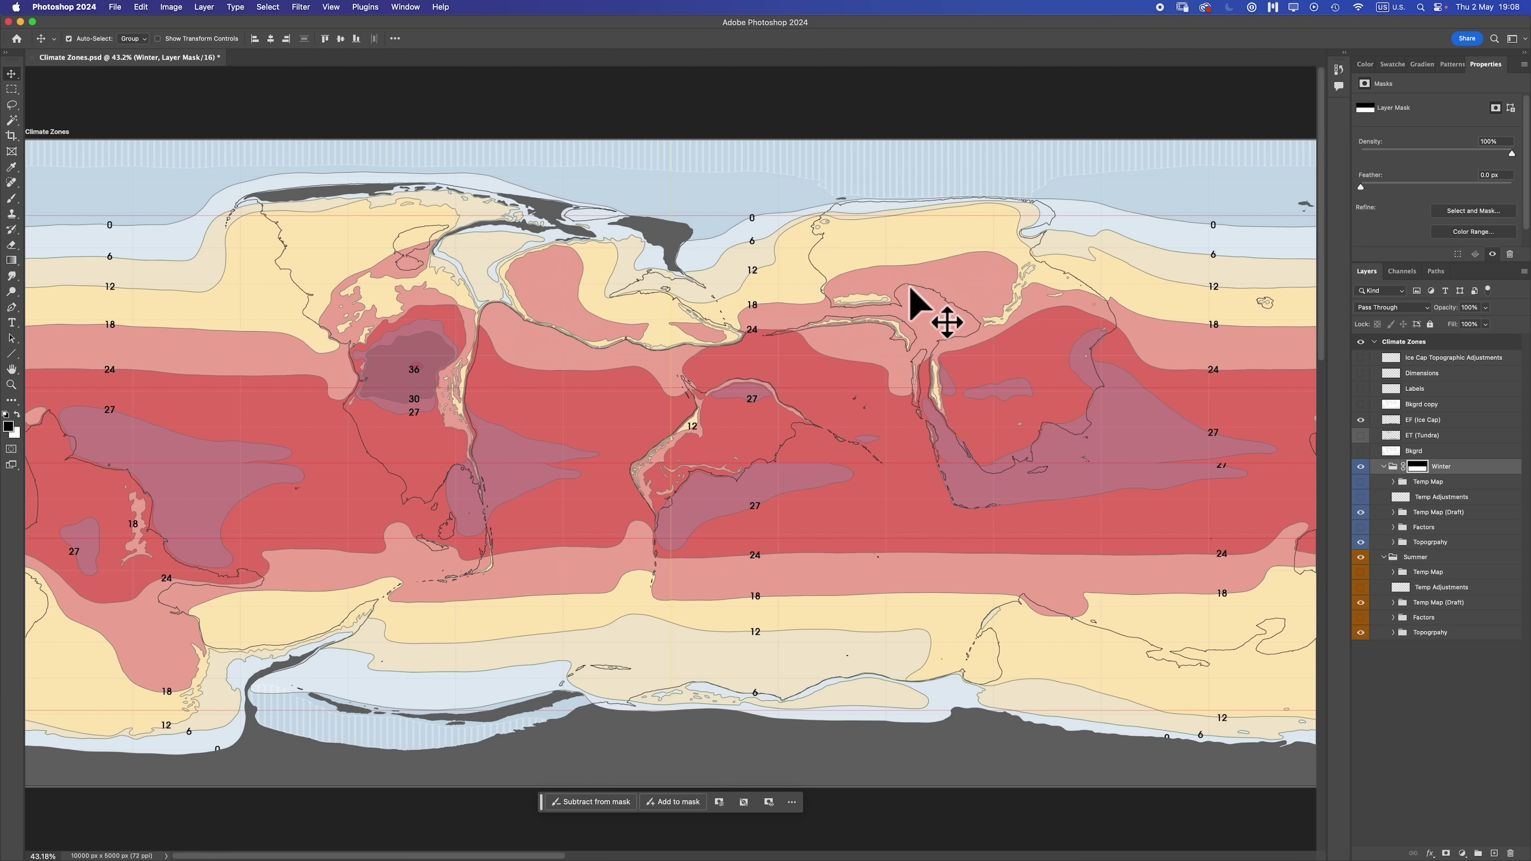
key("super+Tab")
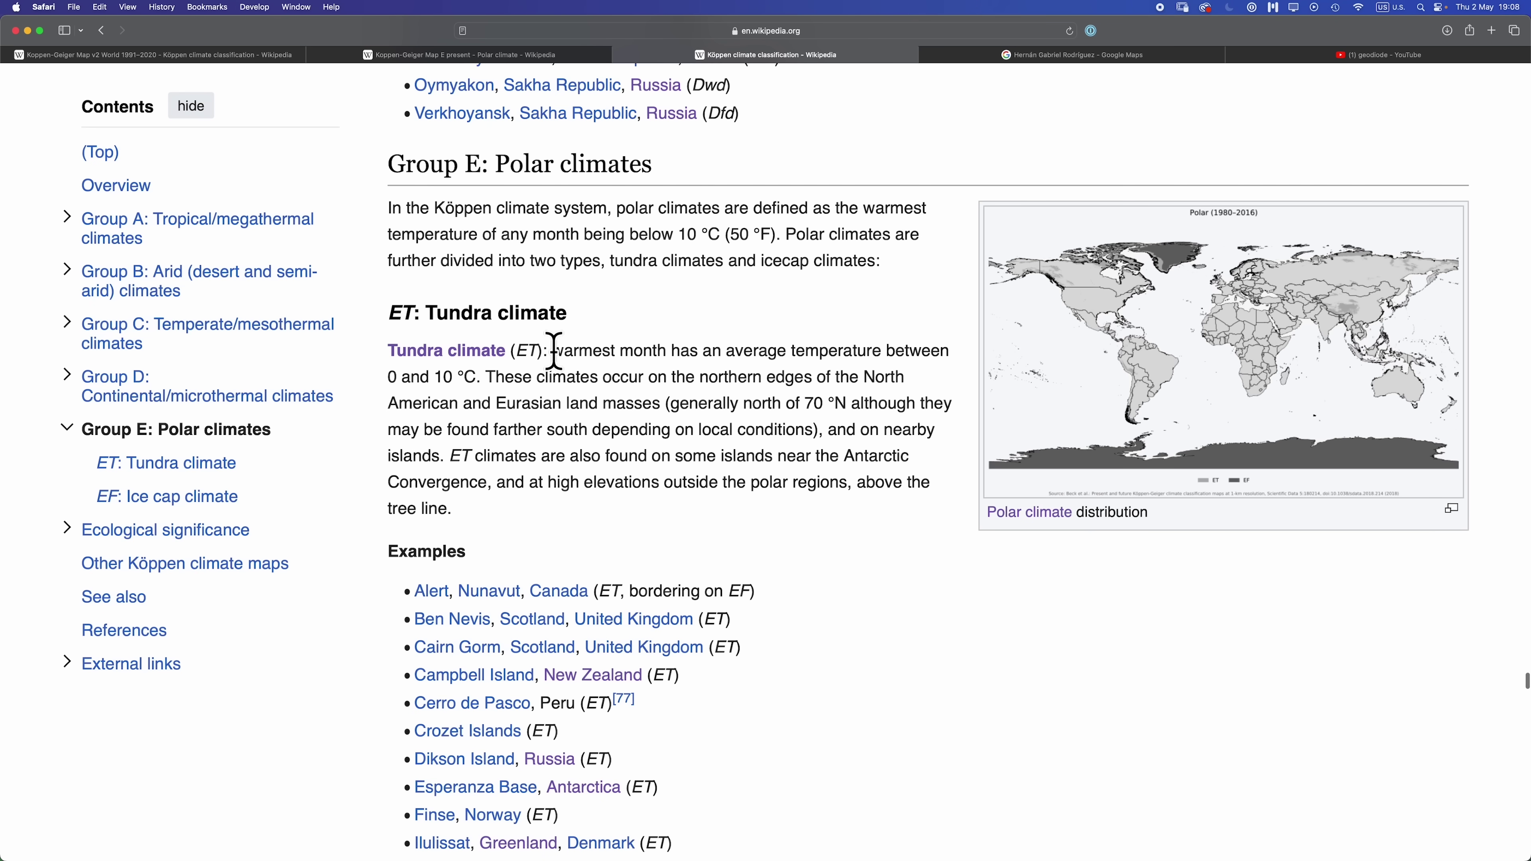
Highlight the ET tundra definition of a warmest month between 0 and 10 °C
left_click_drag(553, 351, 482, 379)
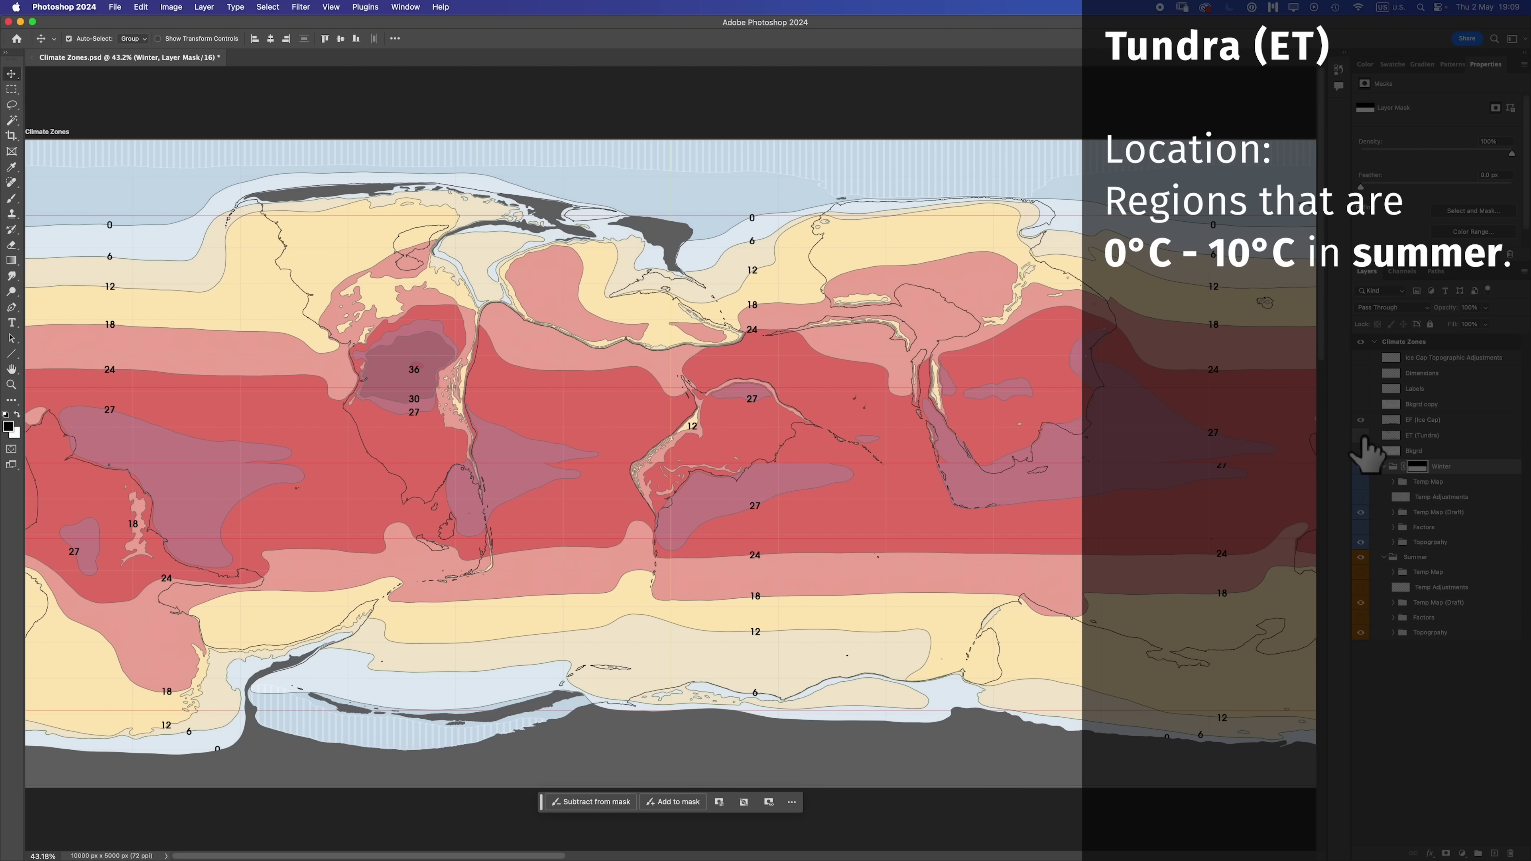
Turn on the ET (Tundra) layer, zoom into the southern 18 and 12 bands, and toggle it to compare
left_click(1361, 435)
key("z")
left_click_drag(112, 773, 335, 540)
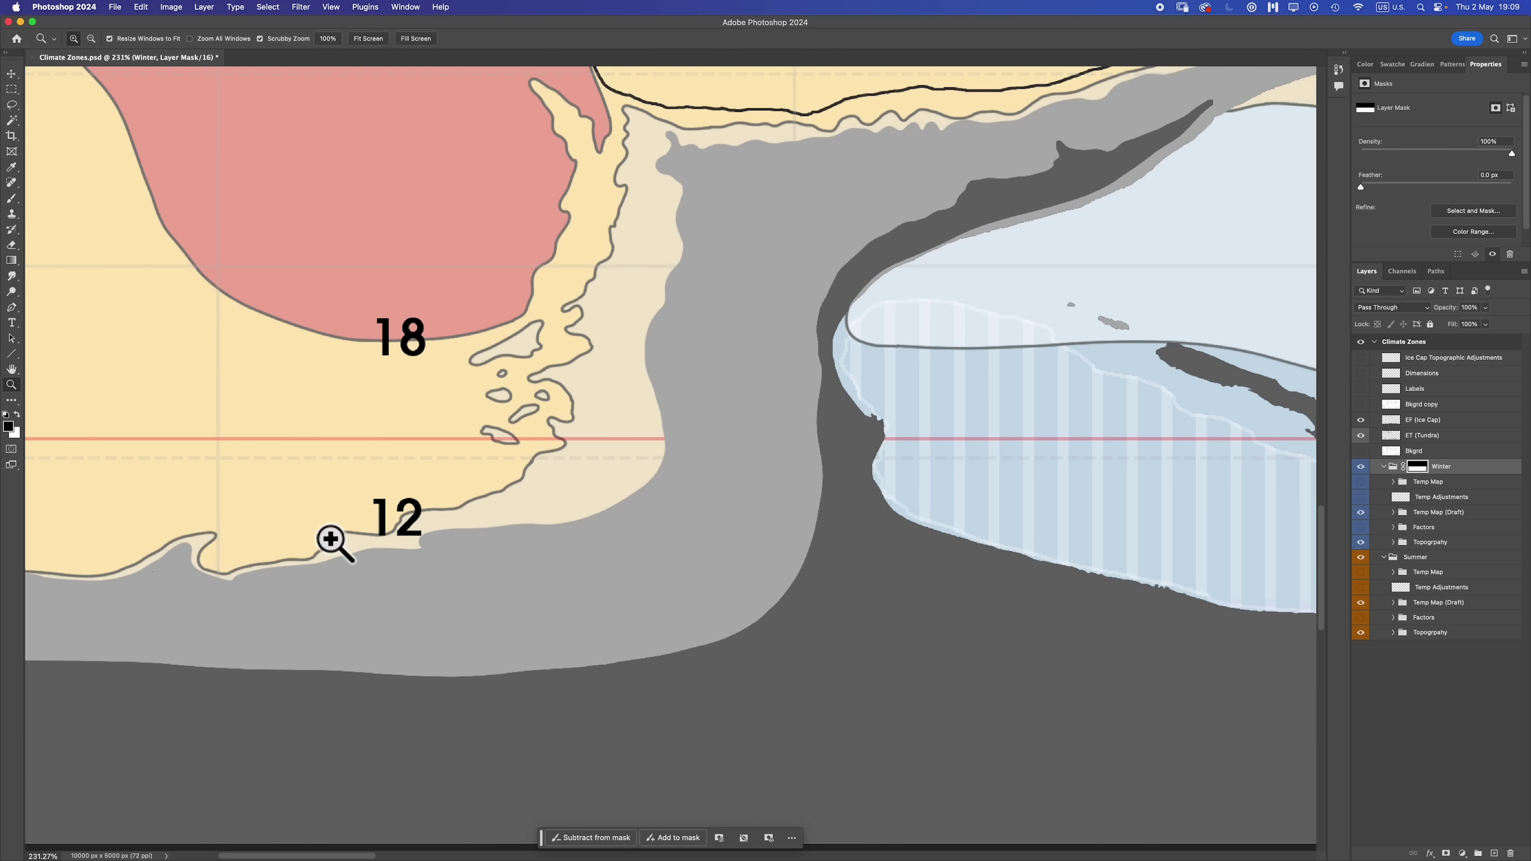
left_click(1360, 435)
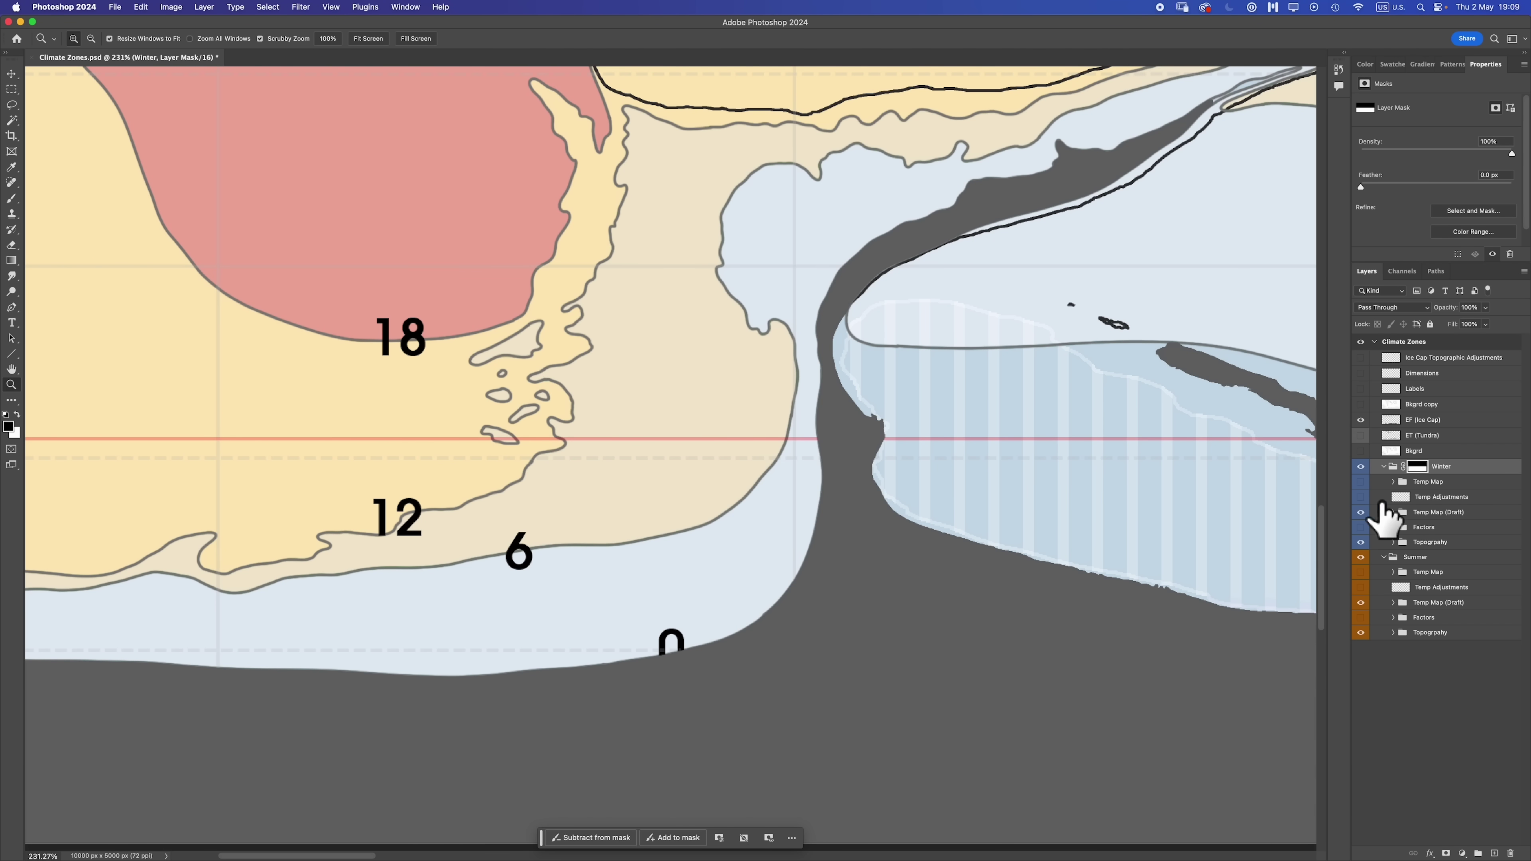
left_click(1360, 435)
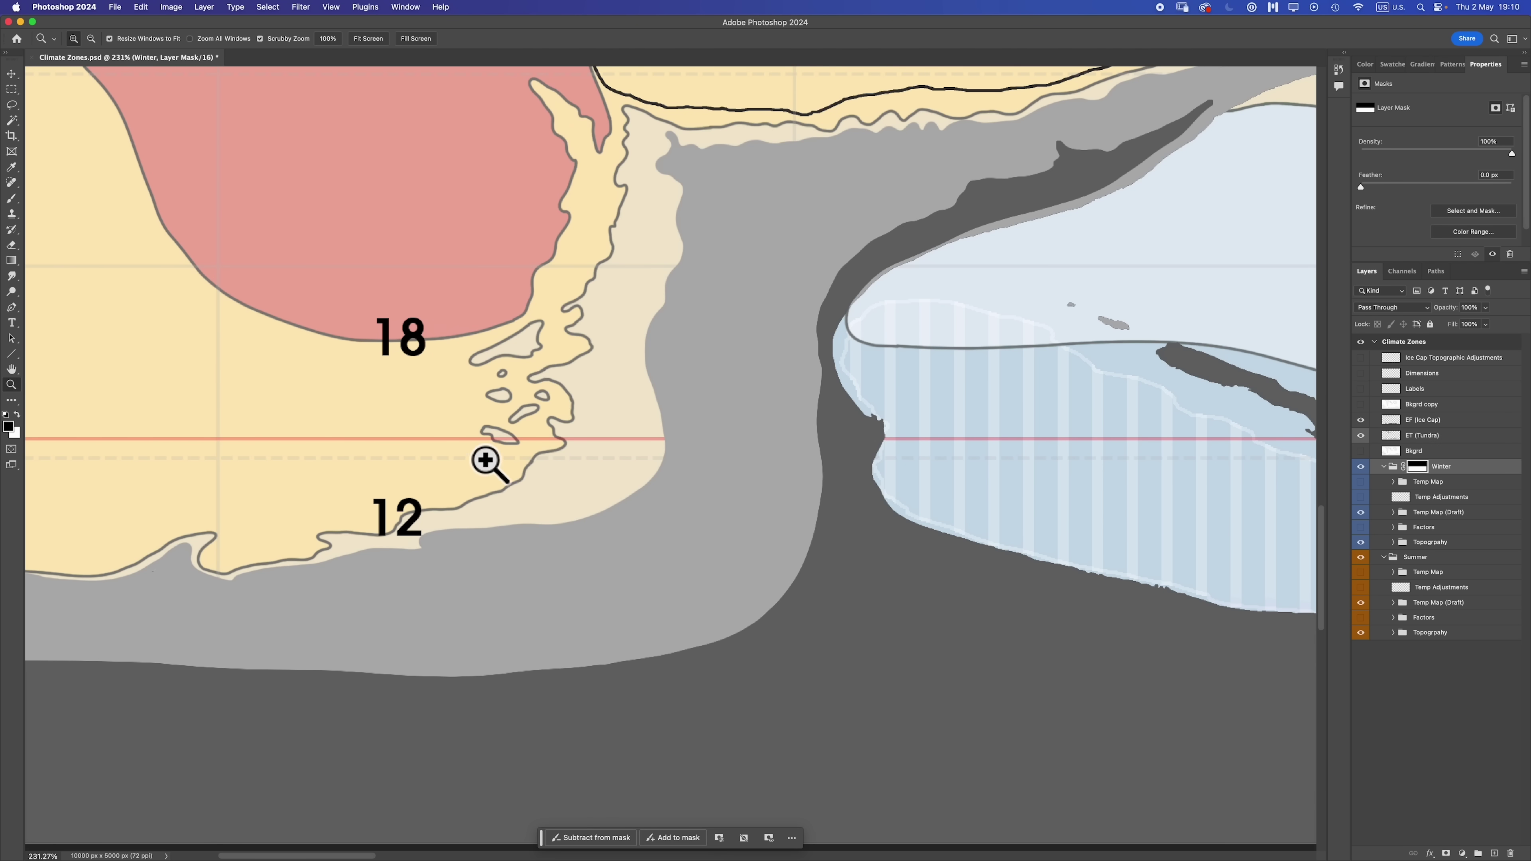
key("super+0")
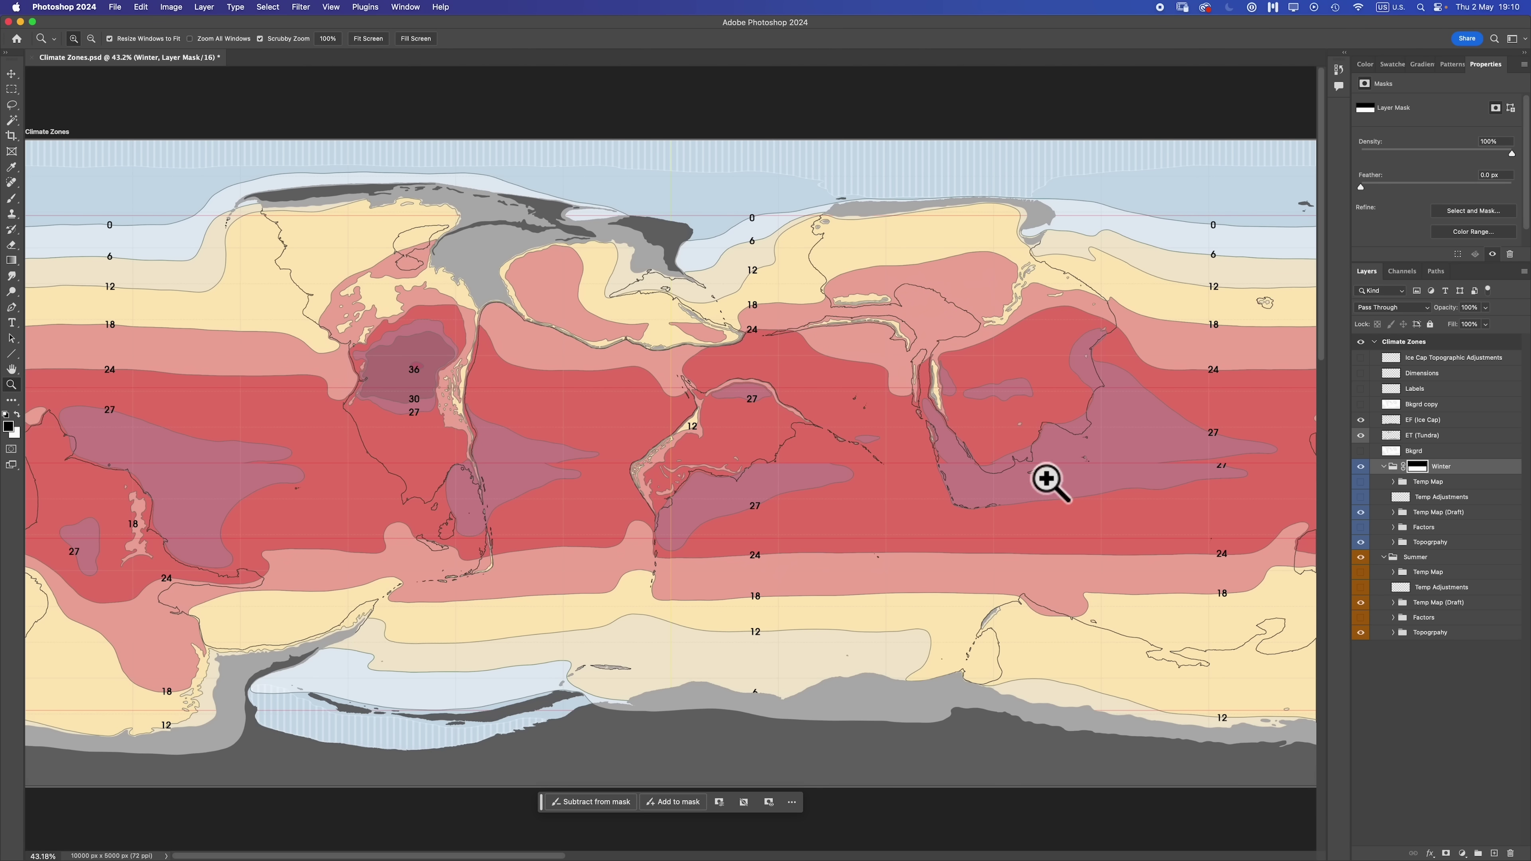
left_click_drag(937, 400, 1039, 513)
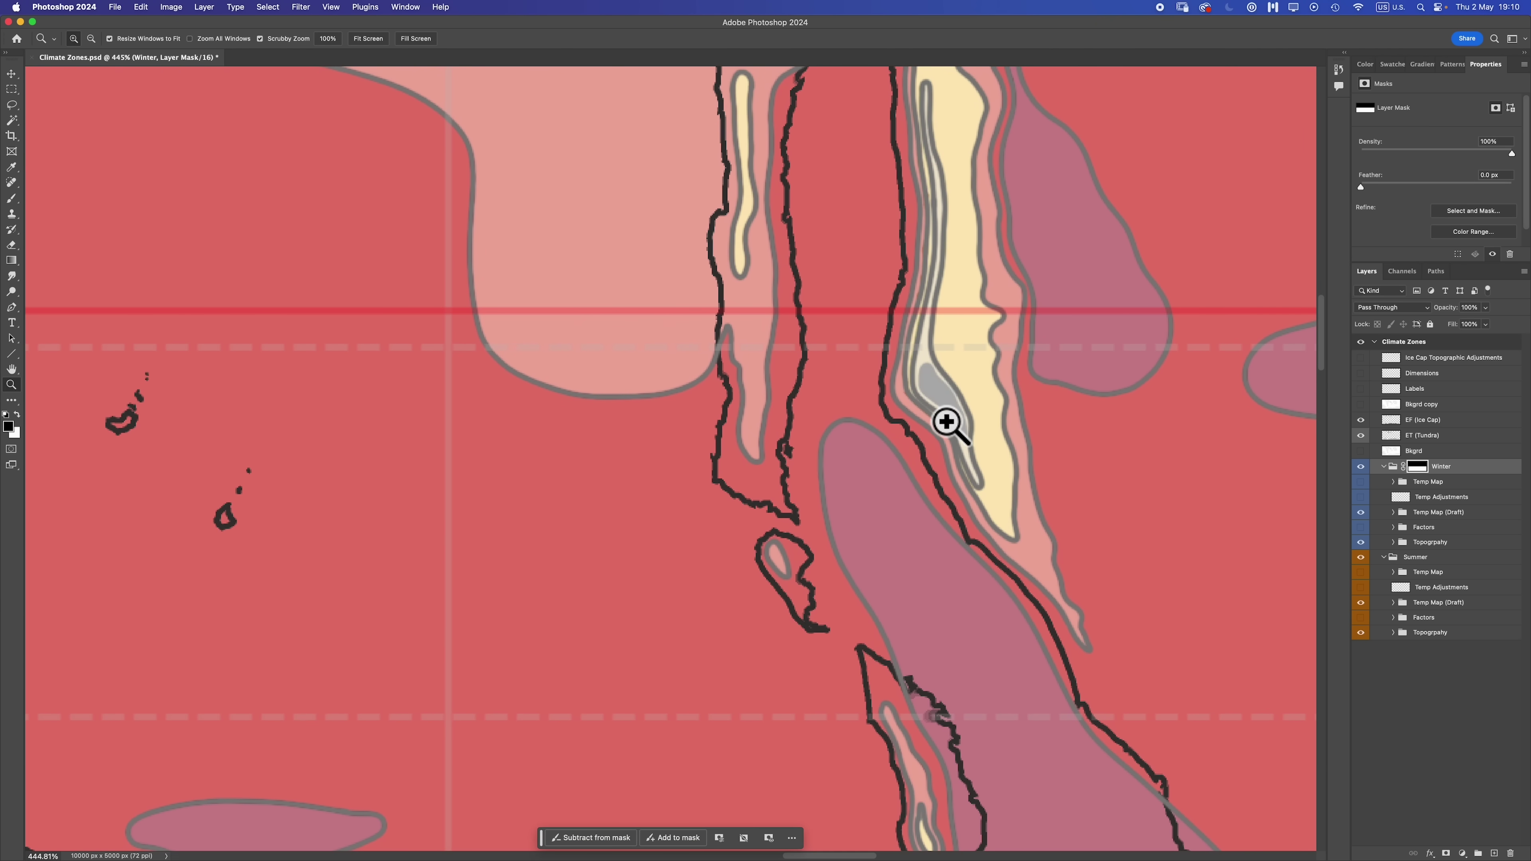
left_click_drag(1039, 459, 961, 439)
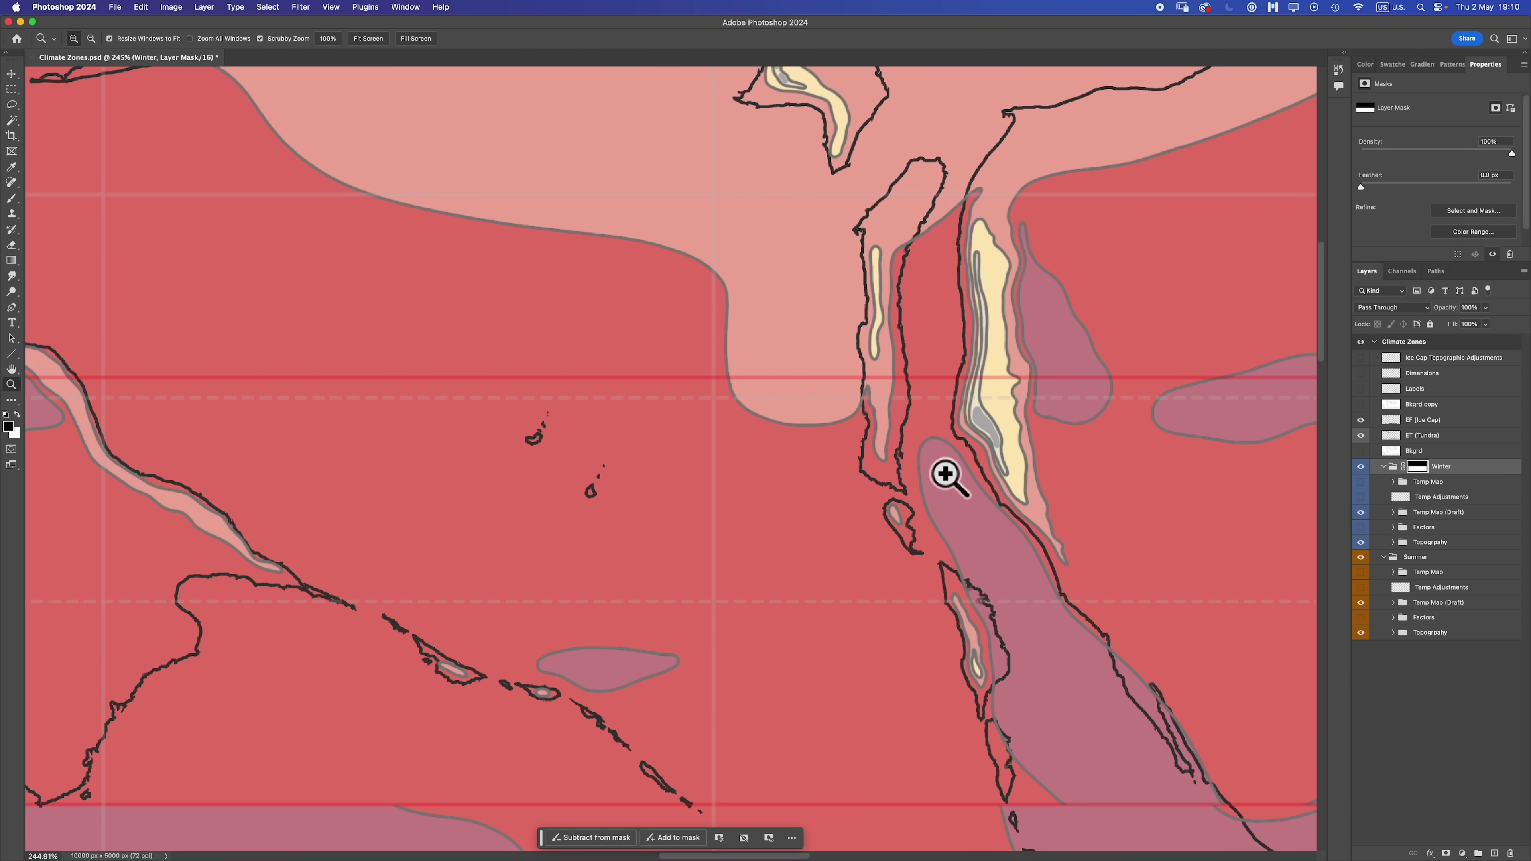
key("super+0")
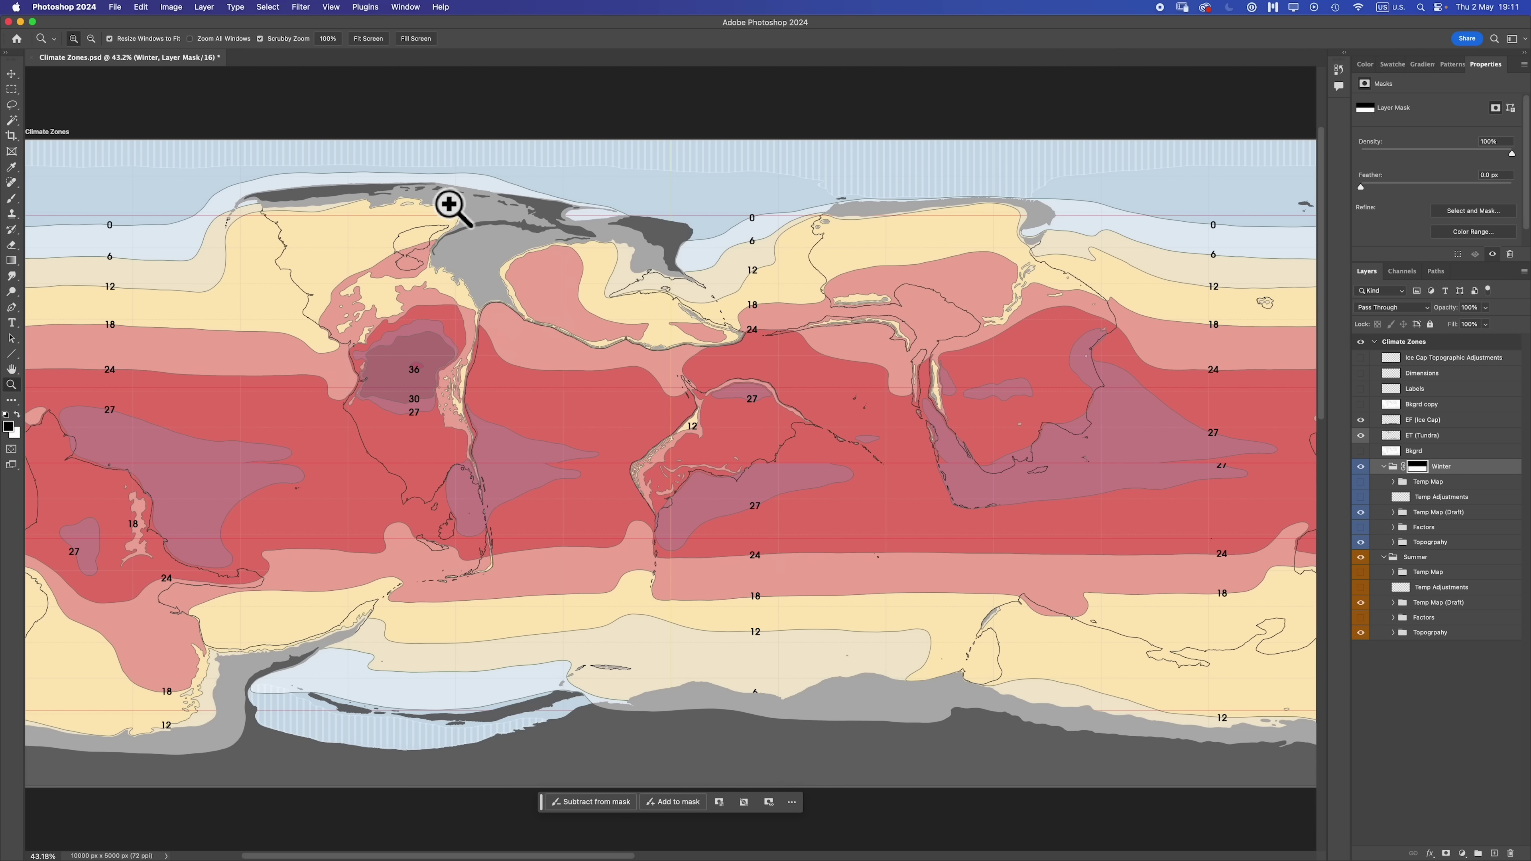